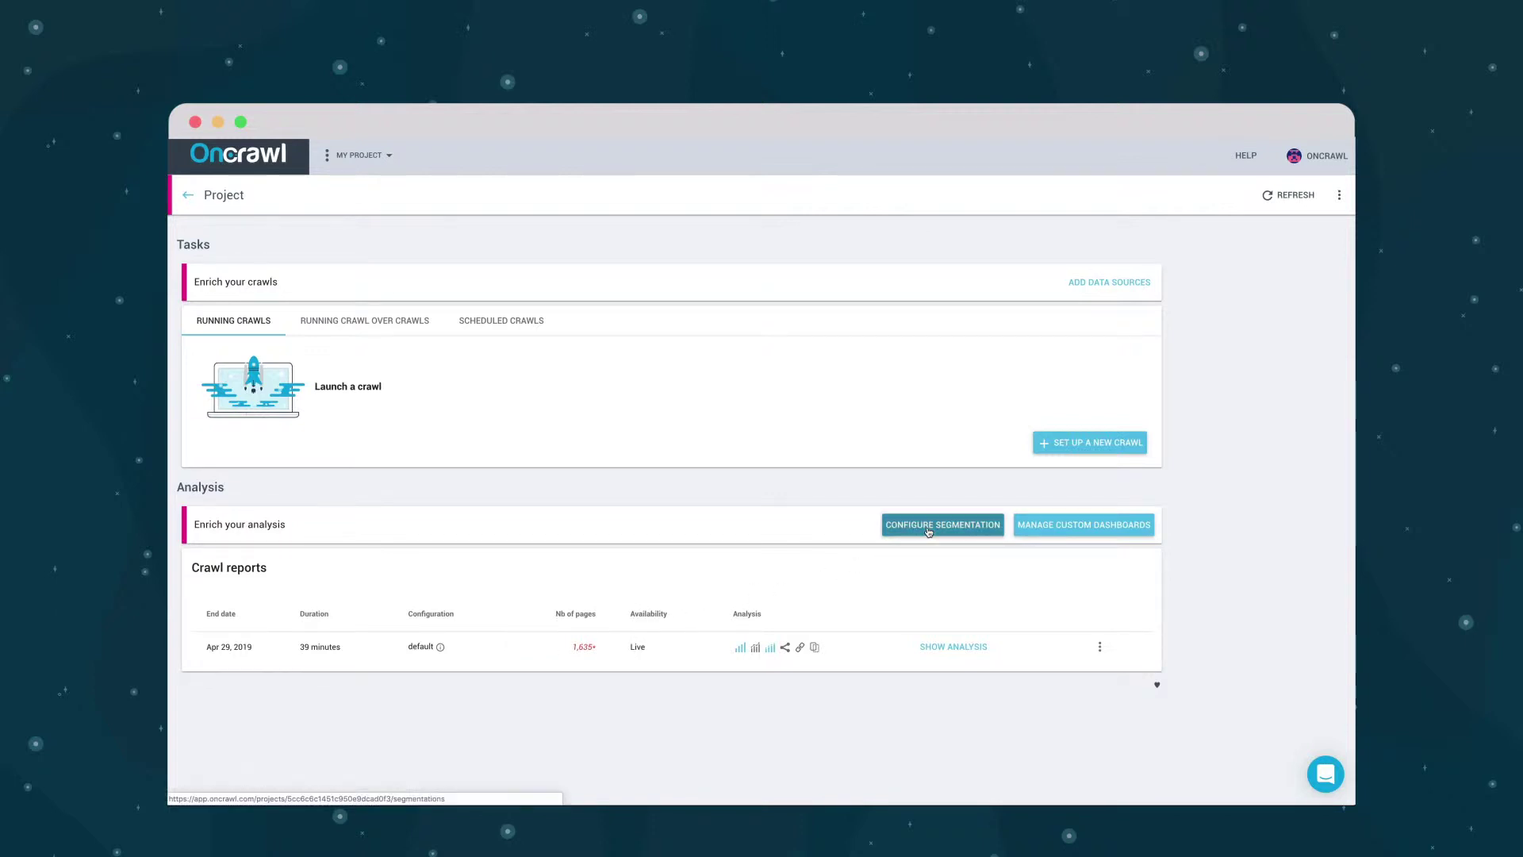
# Step: Start a new segmentation and preview the existing-set and automatic field-based options
pyautogui.click(929, 530)
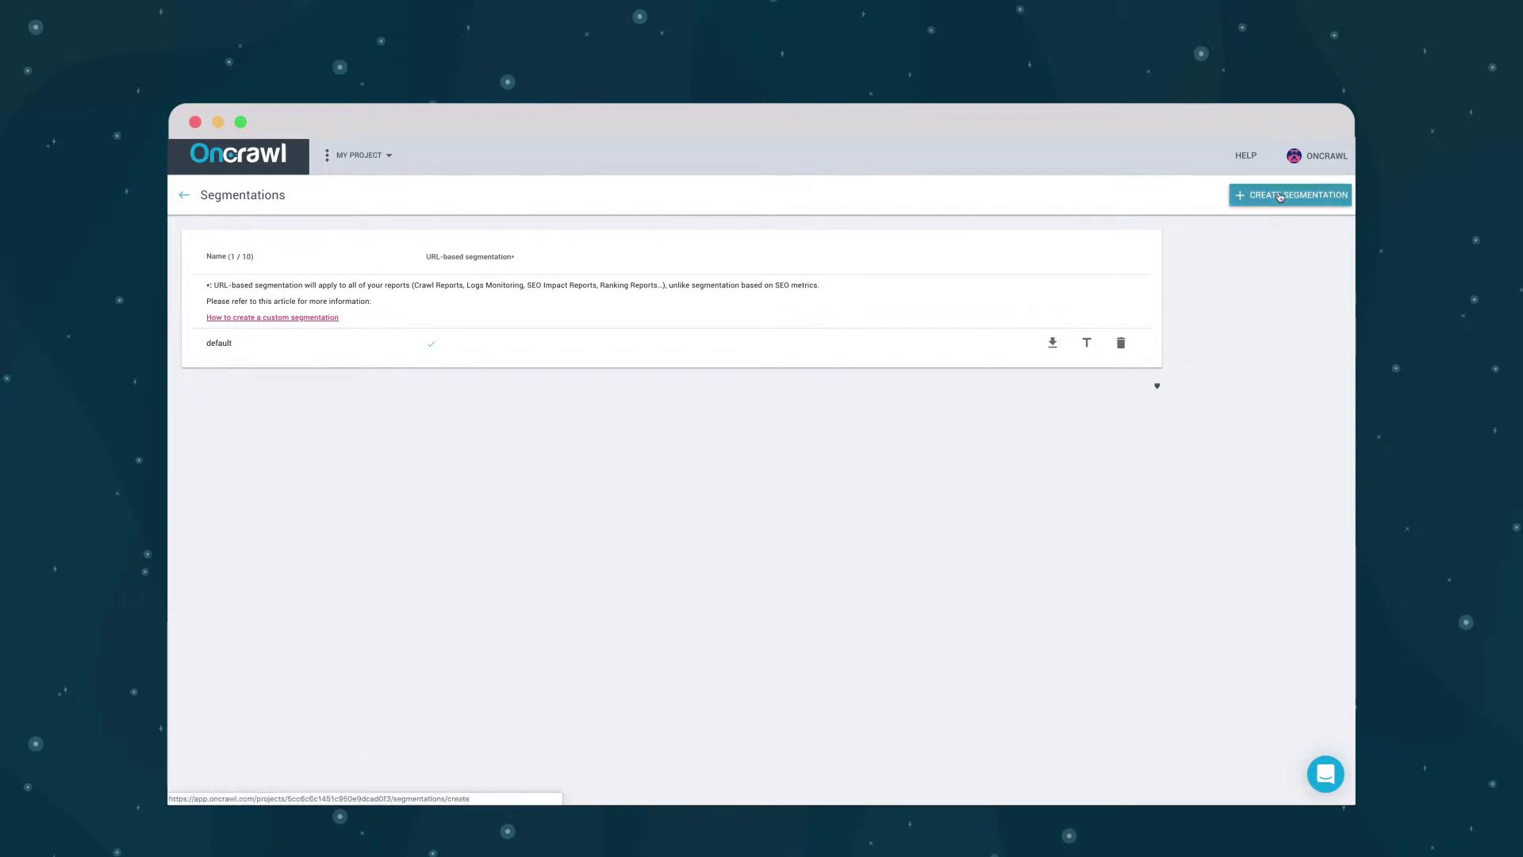
pyautogui.click(1281, 196)
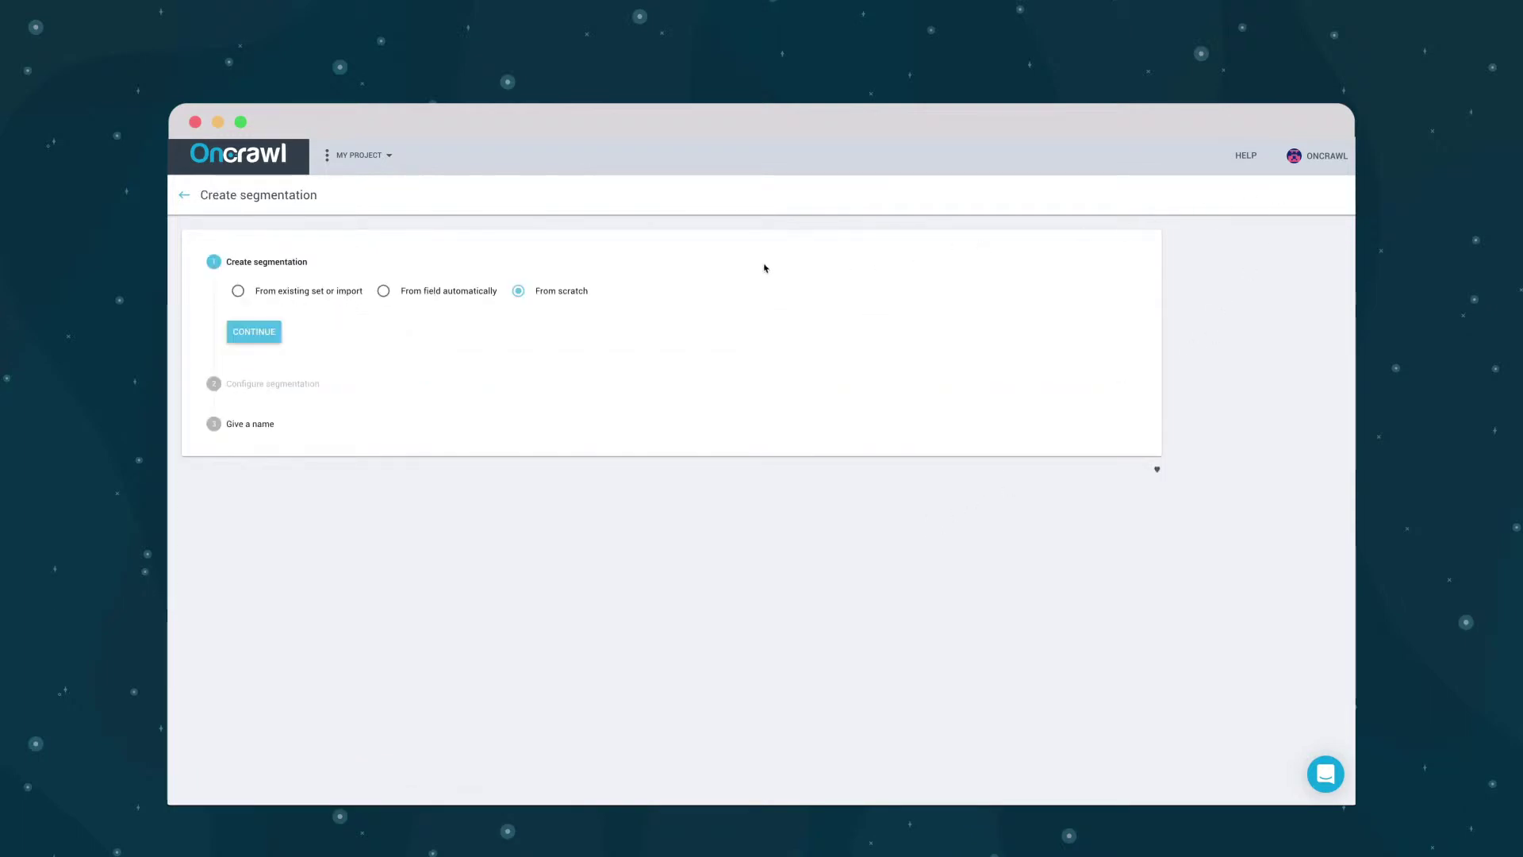
pyautogui.click(304, 292)
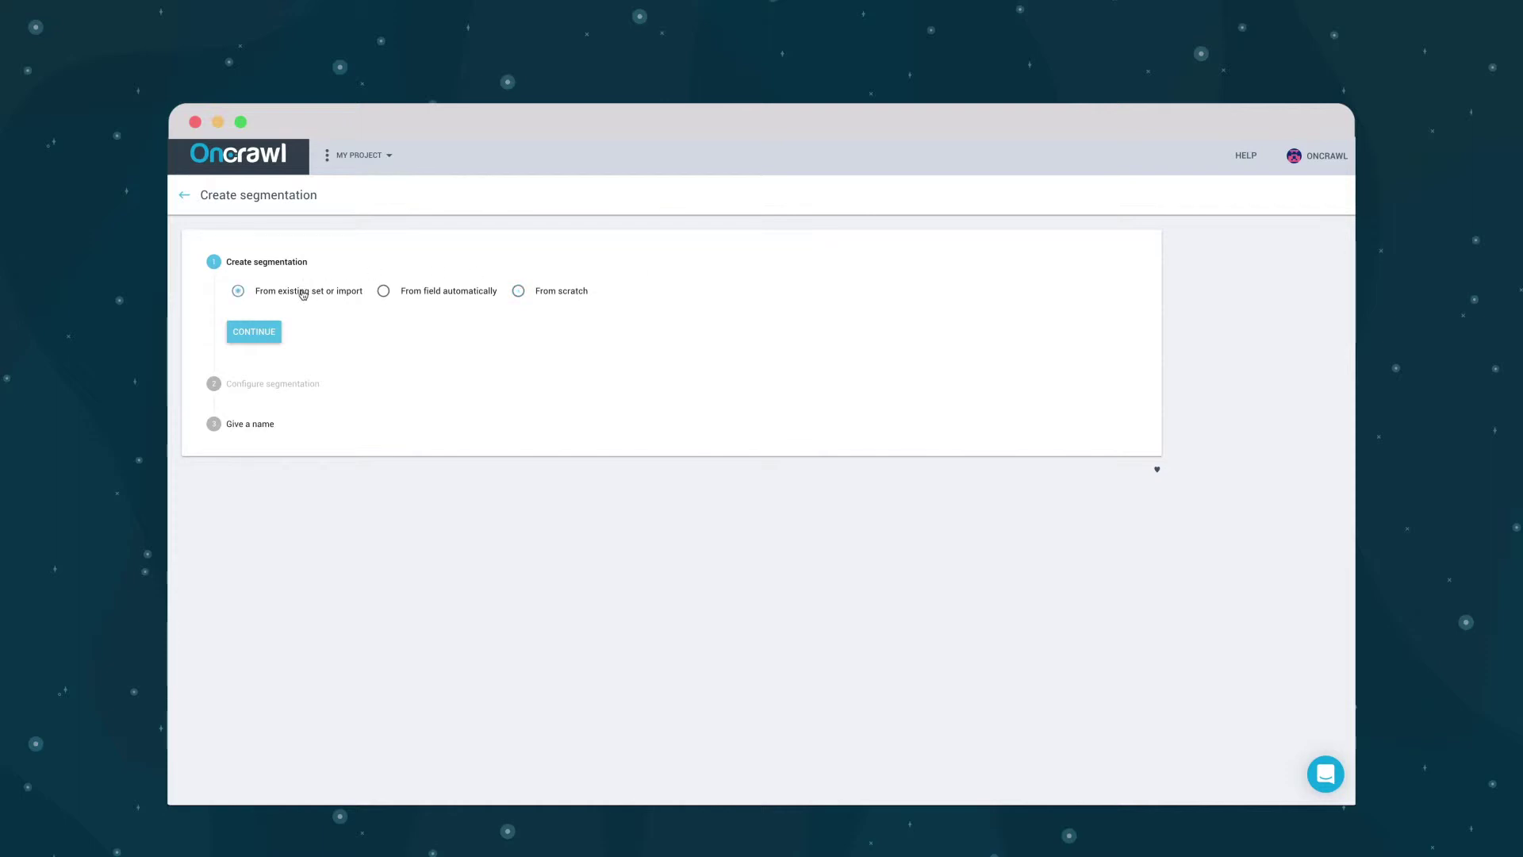
pyautogui.click(254, 331)
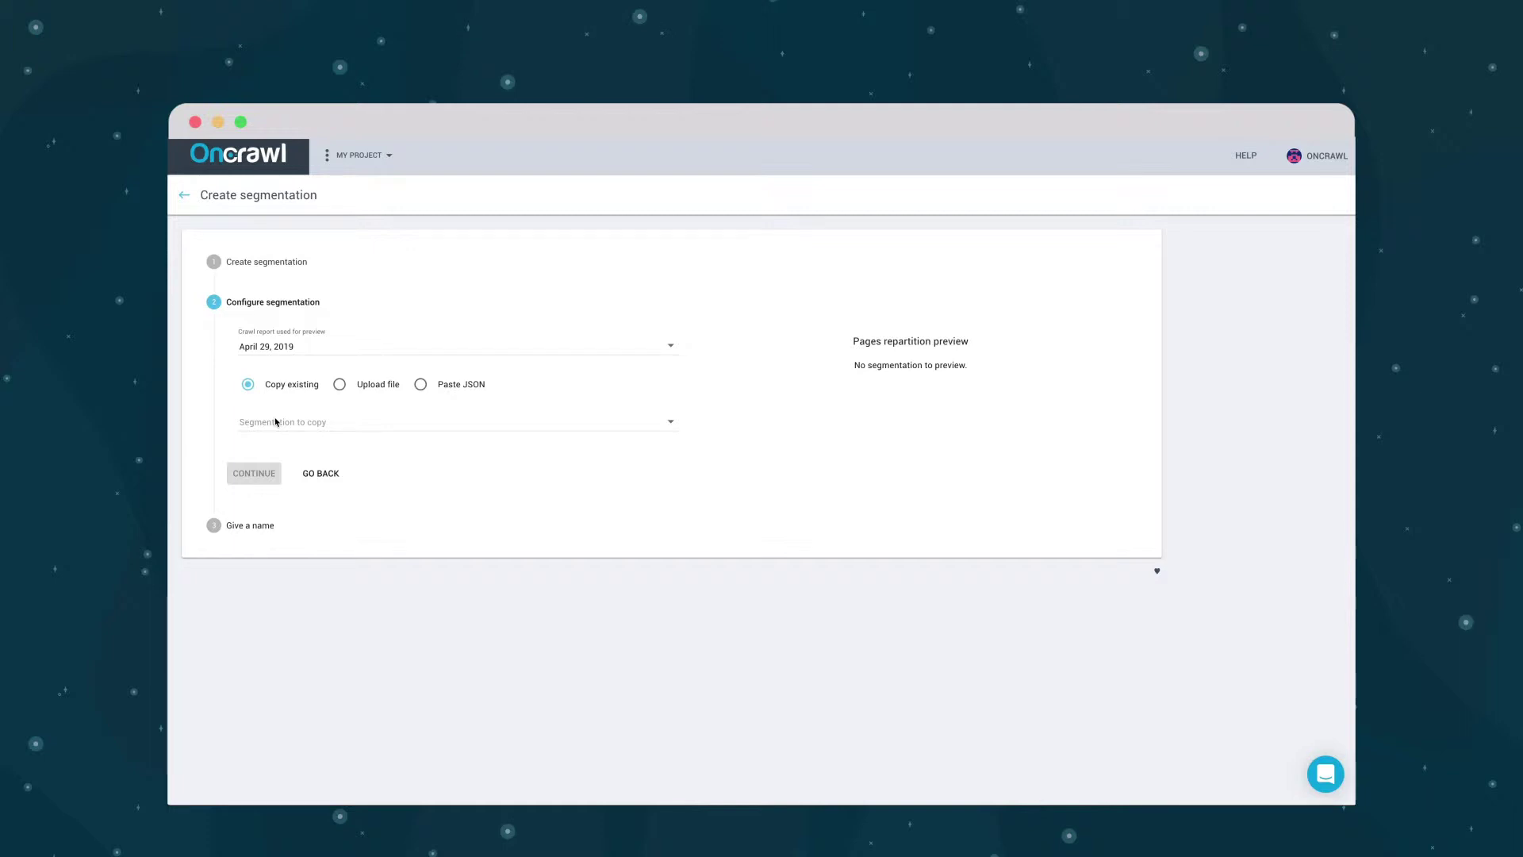
pyautogui.click(311, 473)
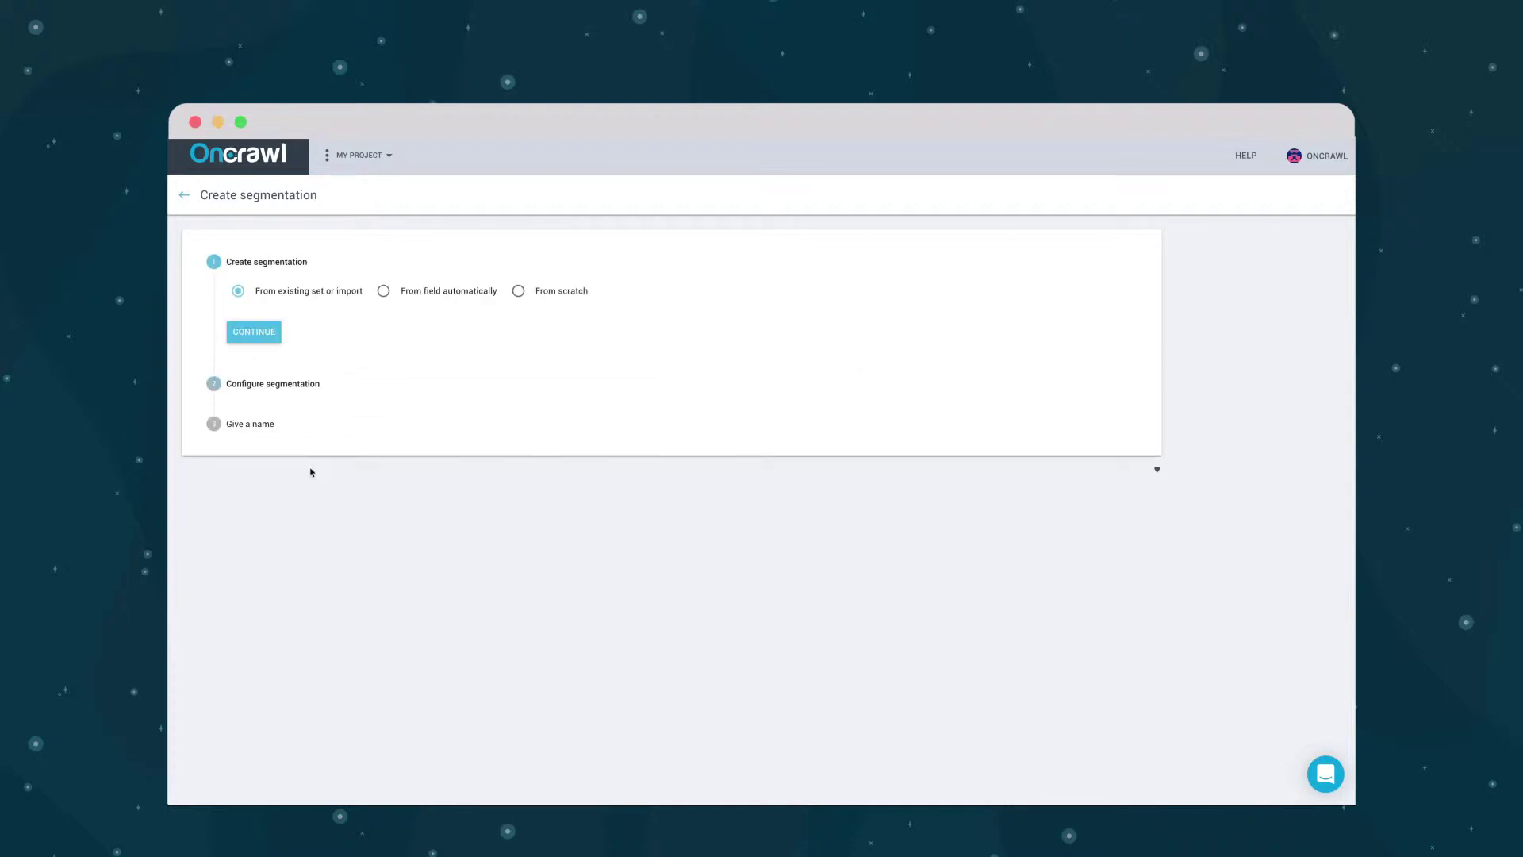
pyautogui.click(422, 295)
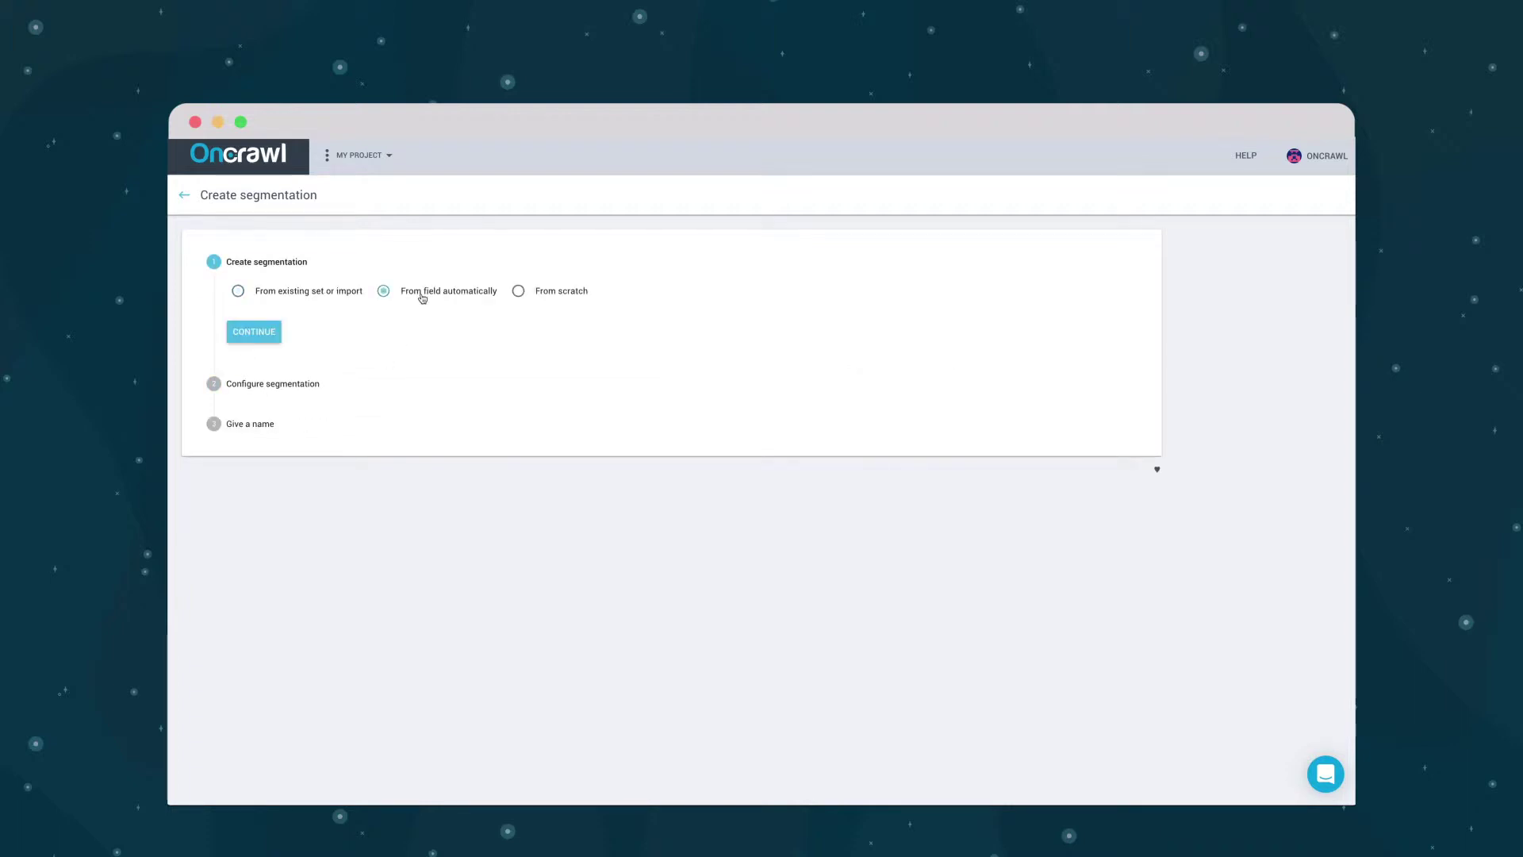
pyautogui.click(262, 333)
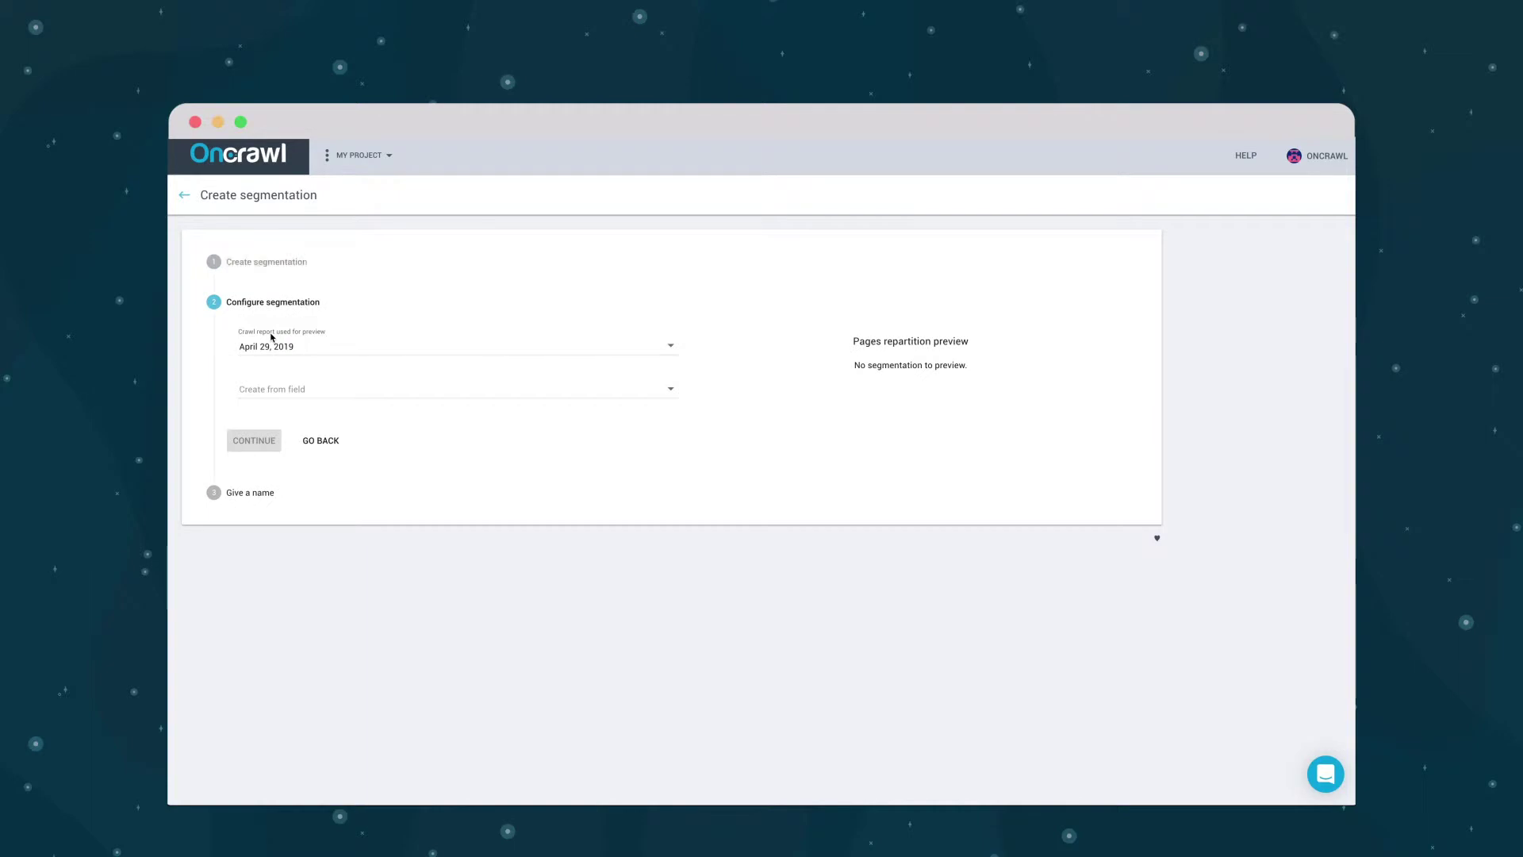
pyautogui.click(311, 441)
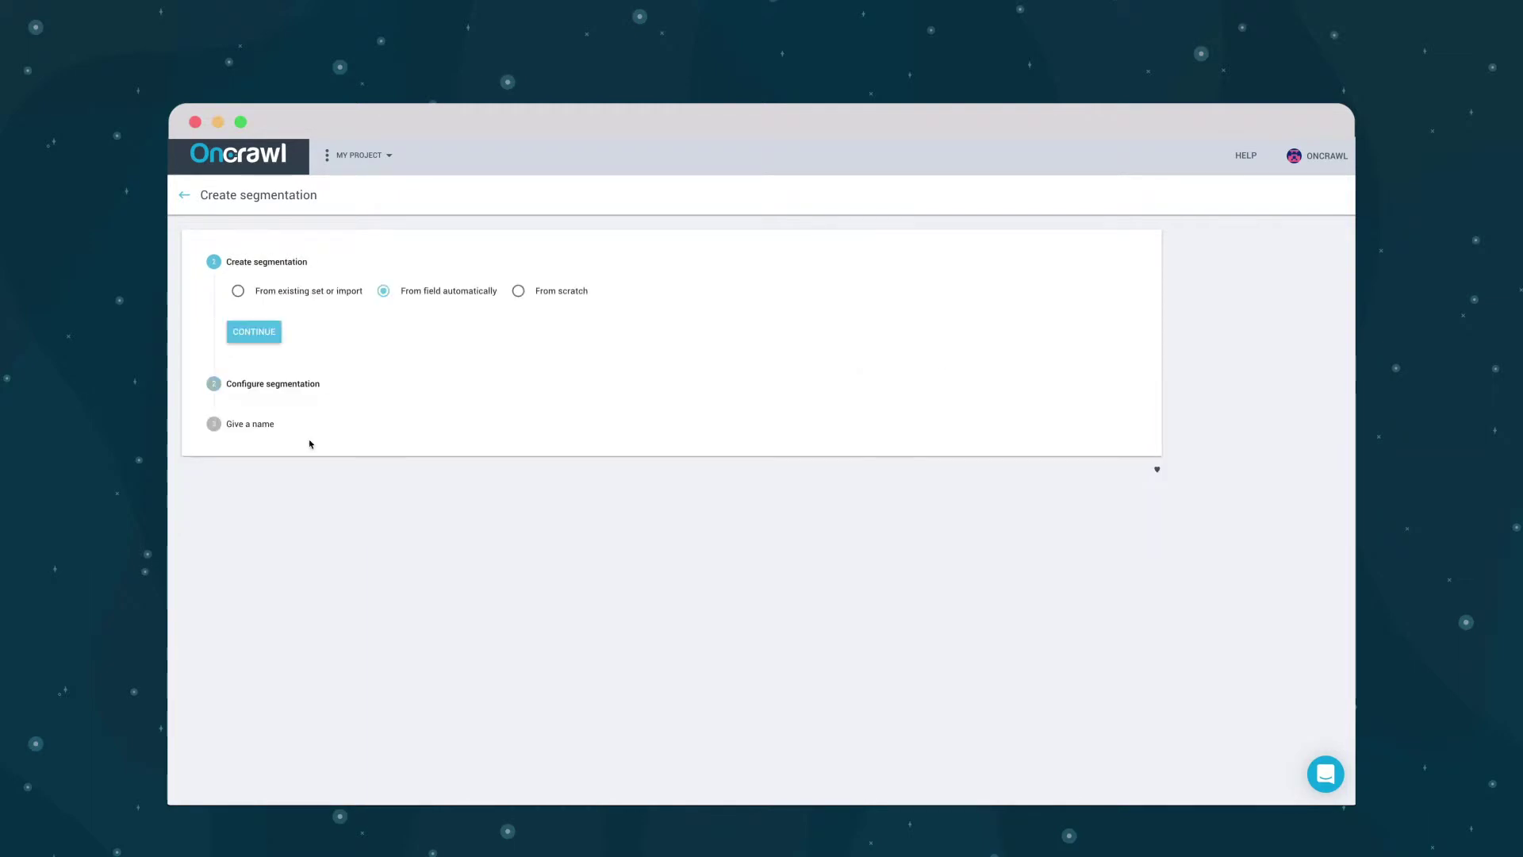
# Step: Create a from-scratch segmentation named 'Rank'
pyautogui.click(517, 292)
pyautogui.click(248, 332)
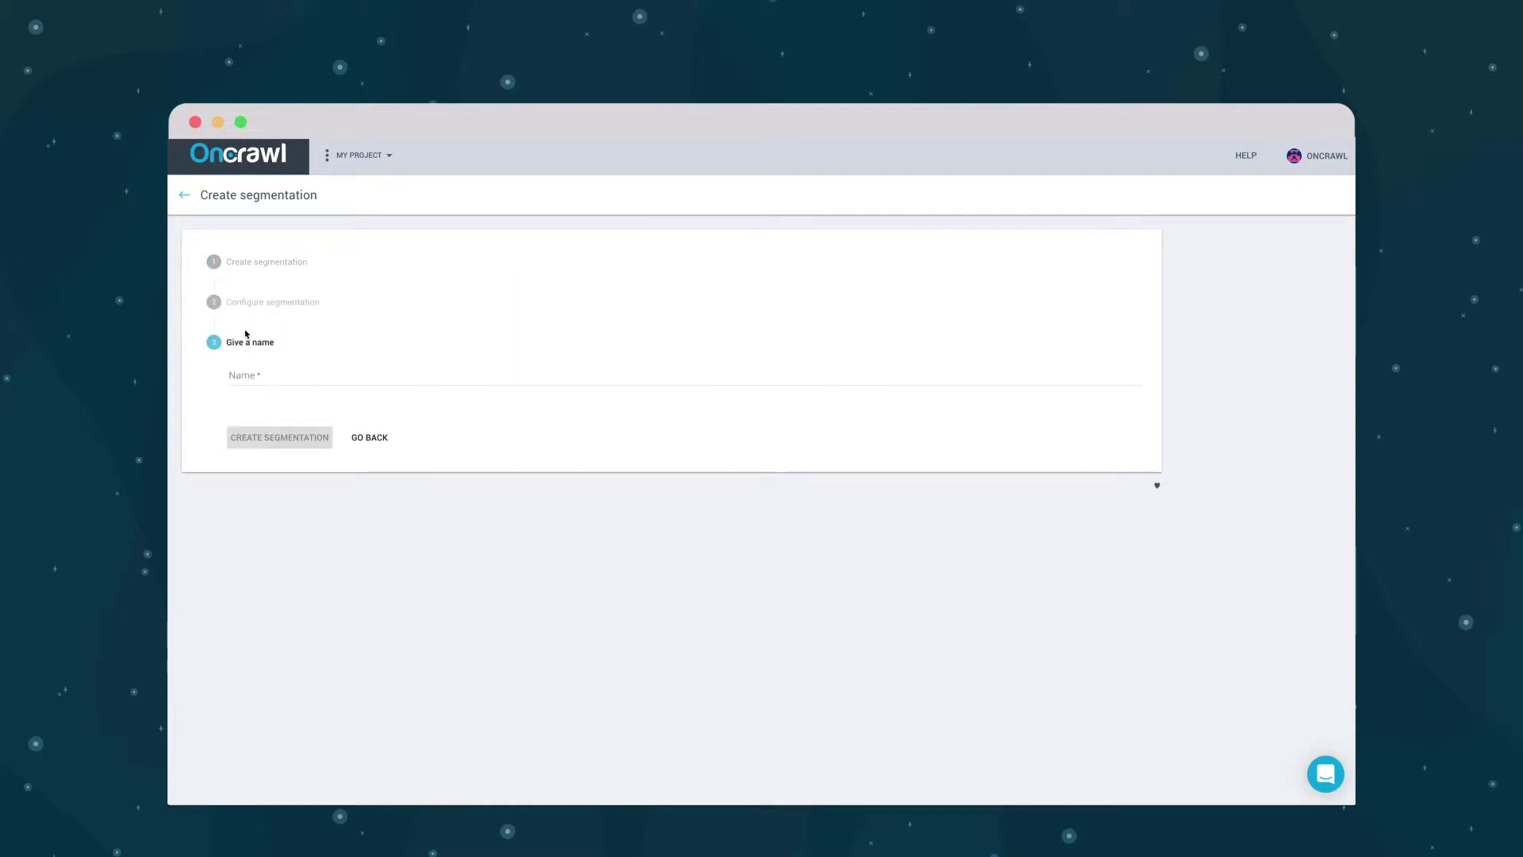
pyautogui.click(262, 376)
pyautogui.write('Ra')
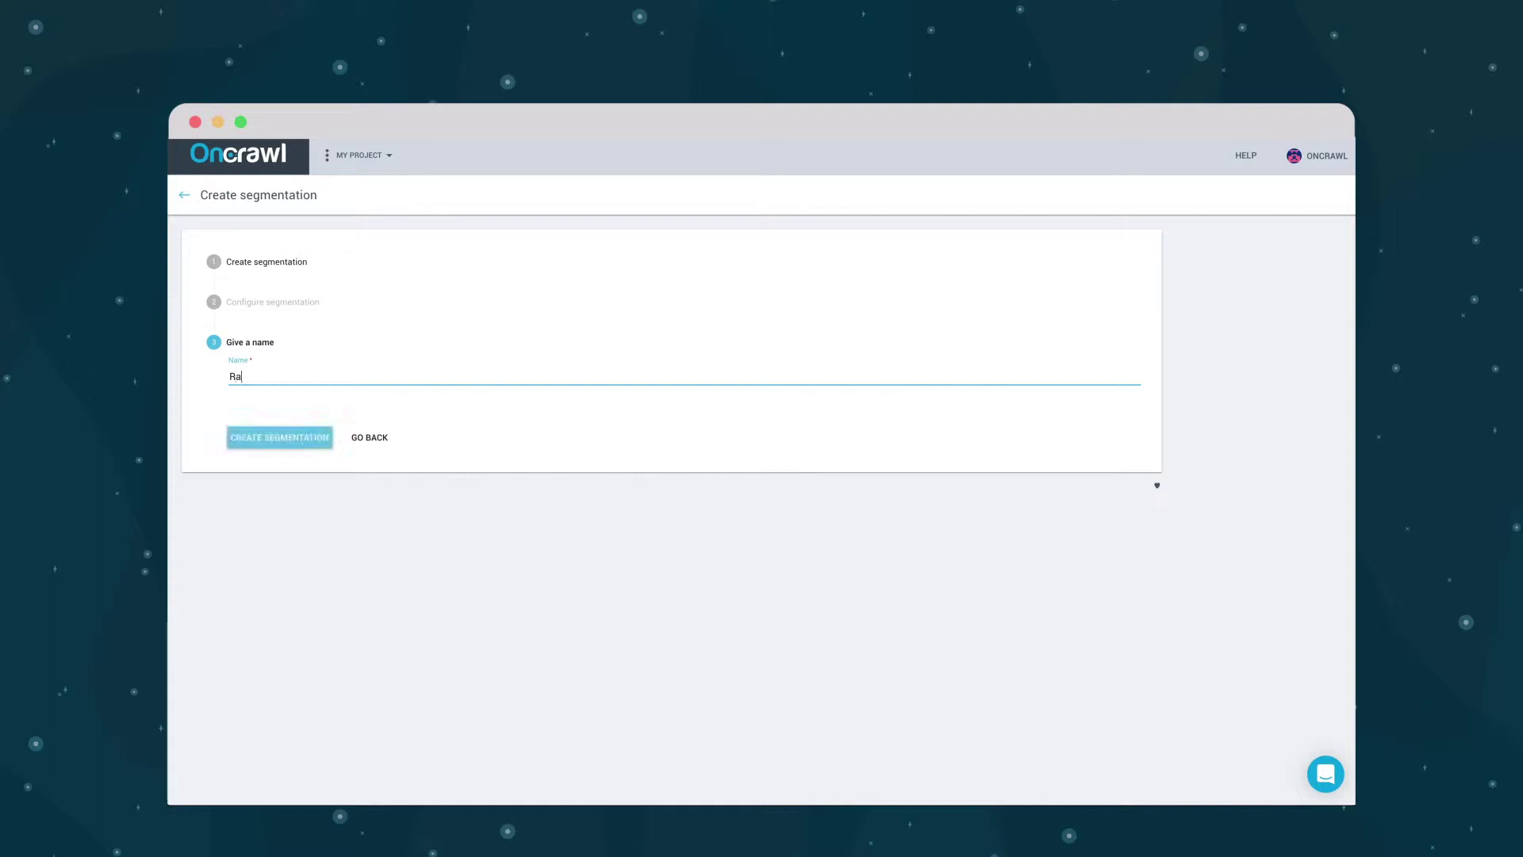
pyautogui.write('nk')
pyautogui.click(266, 432)
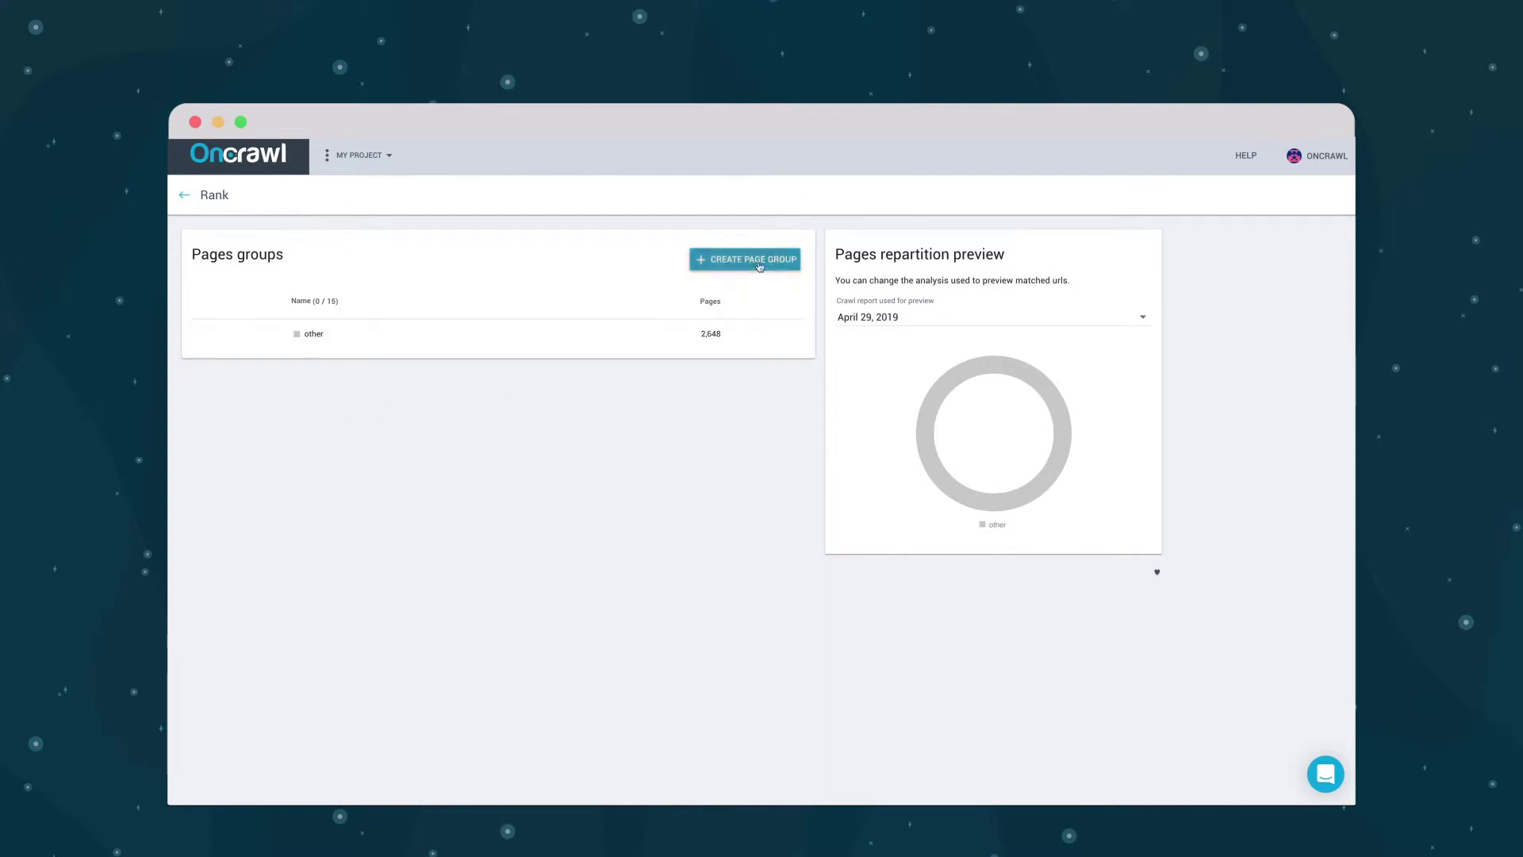
# Step: Create a page group named 'Pos1' with colour #F3E188
pyautogui.click(738, 268)
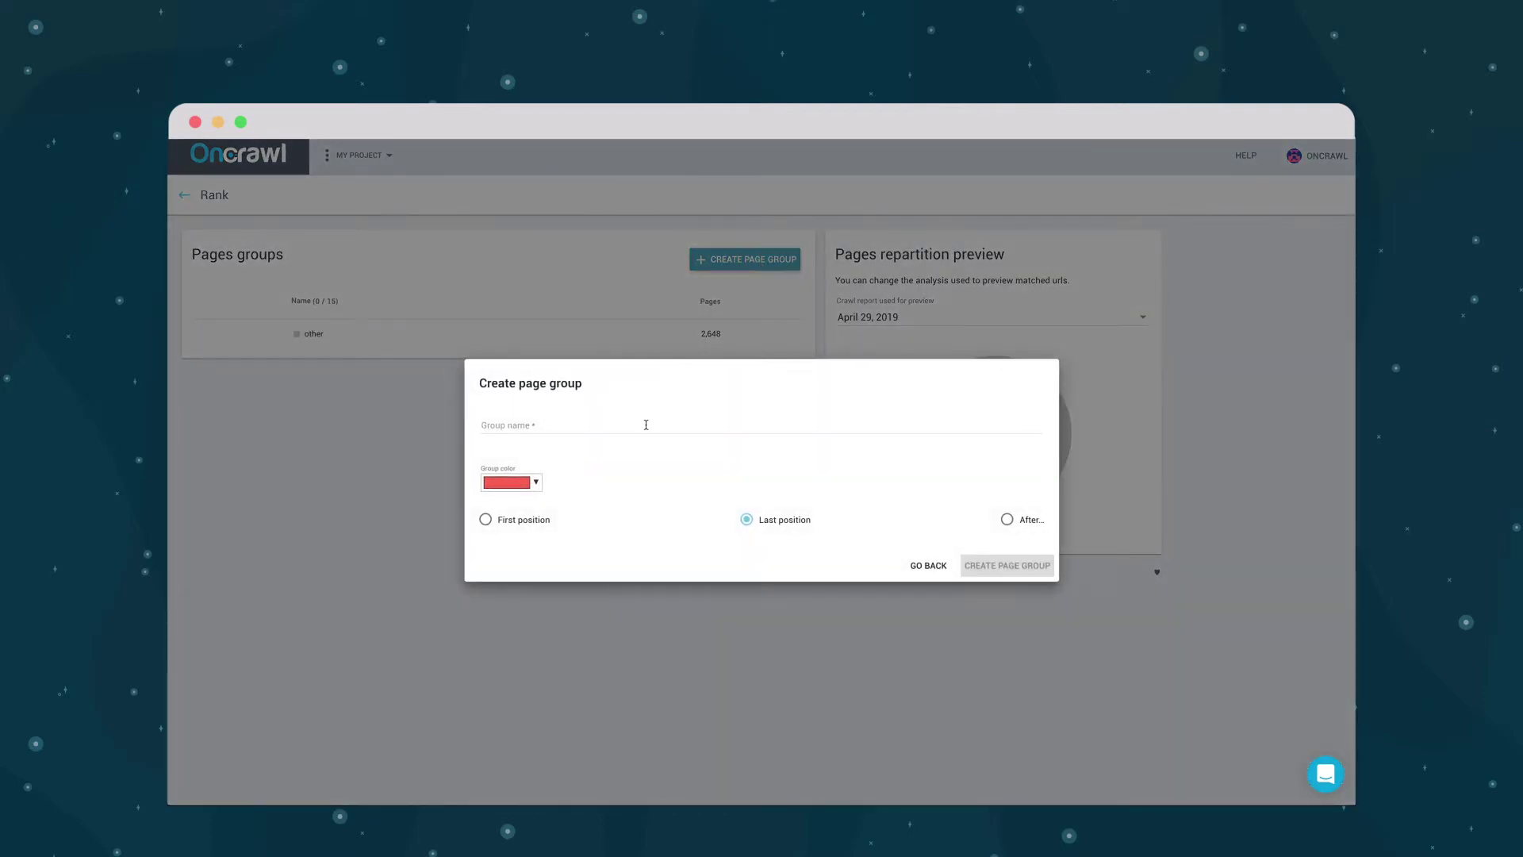
pyautogui.click(645, 424)
pyautogui.write('Pos')
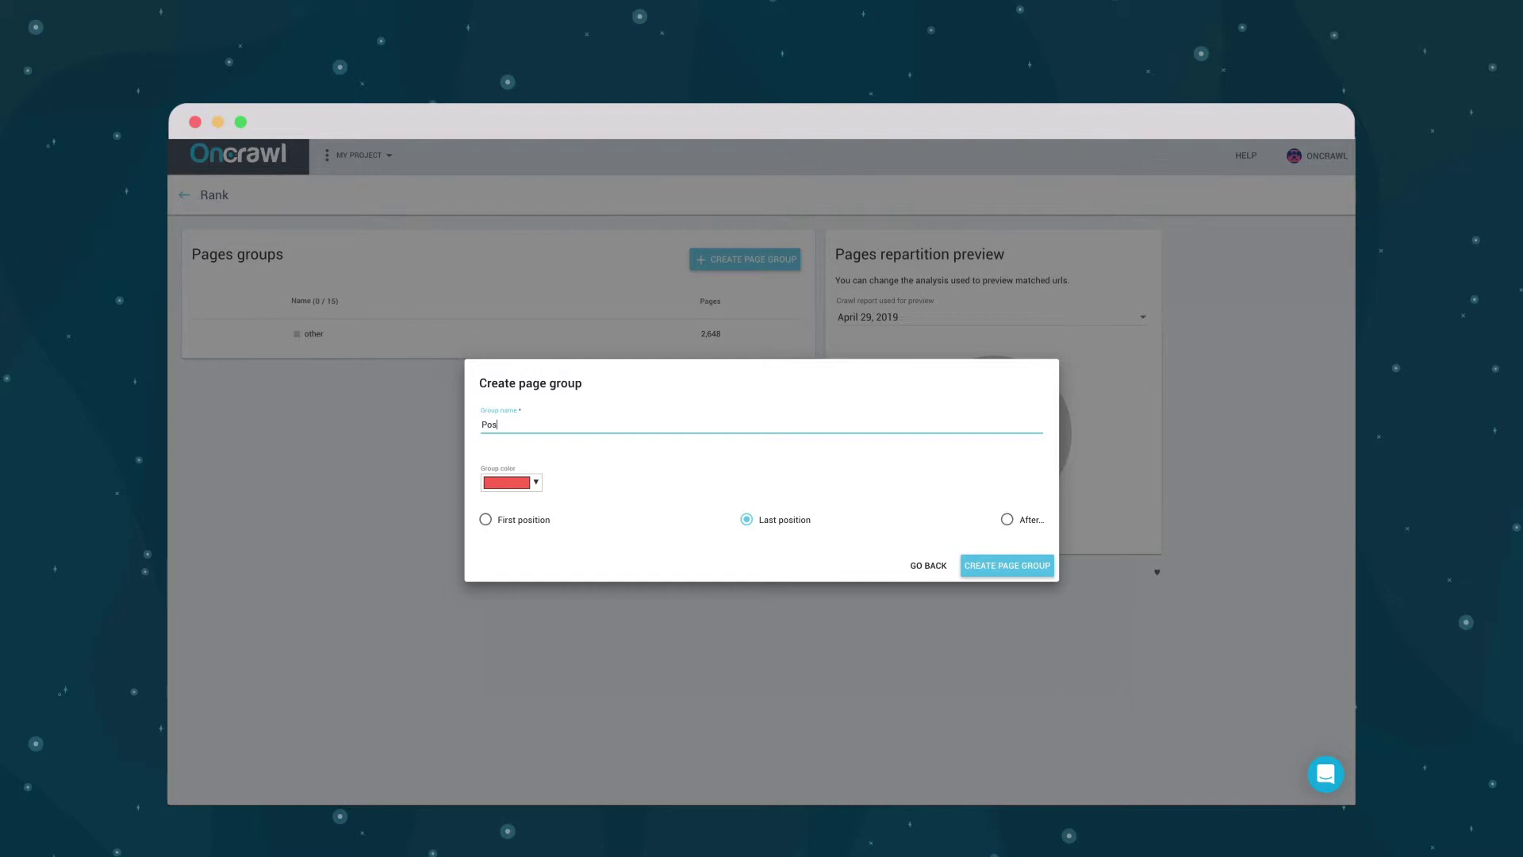
pyautogui.write('1')
pyautogui.click(535, 483)
pyautogui.doubleClick(570, 595)
pyautogui.write('F3E1')
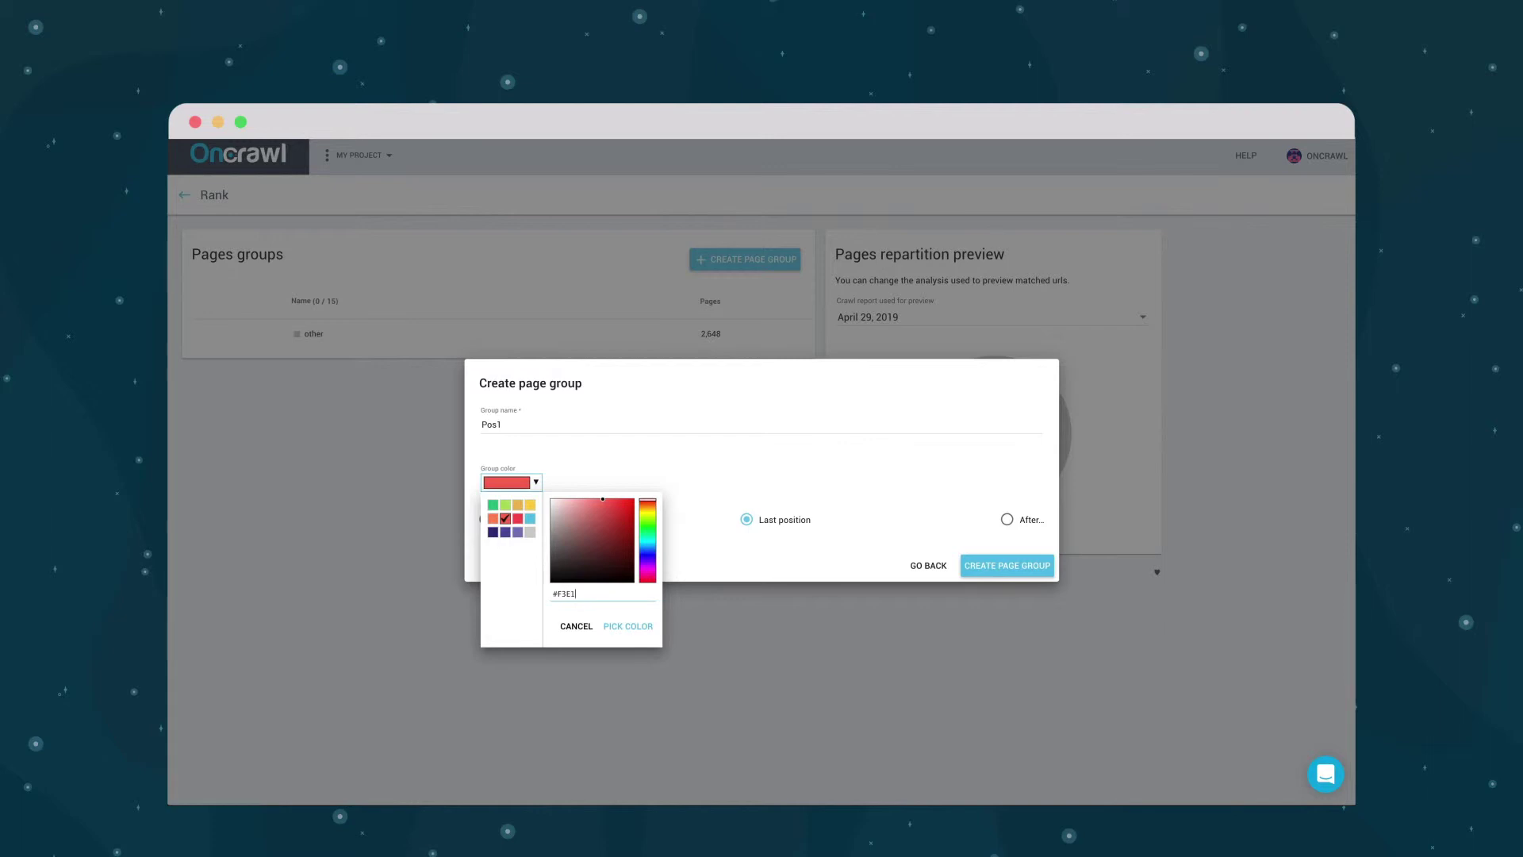
pyautogui.write('88')
pyautogui.click(609, 628)
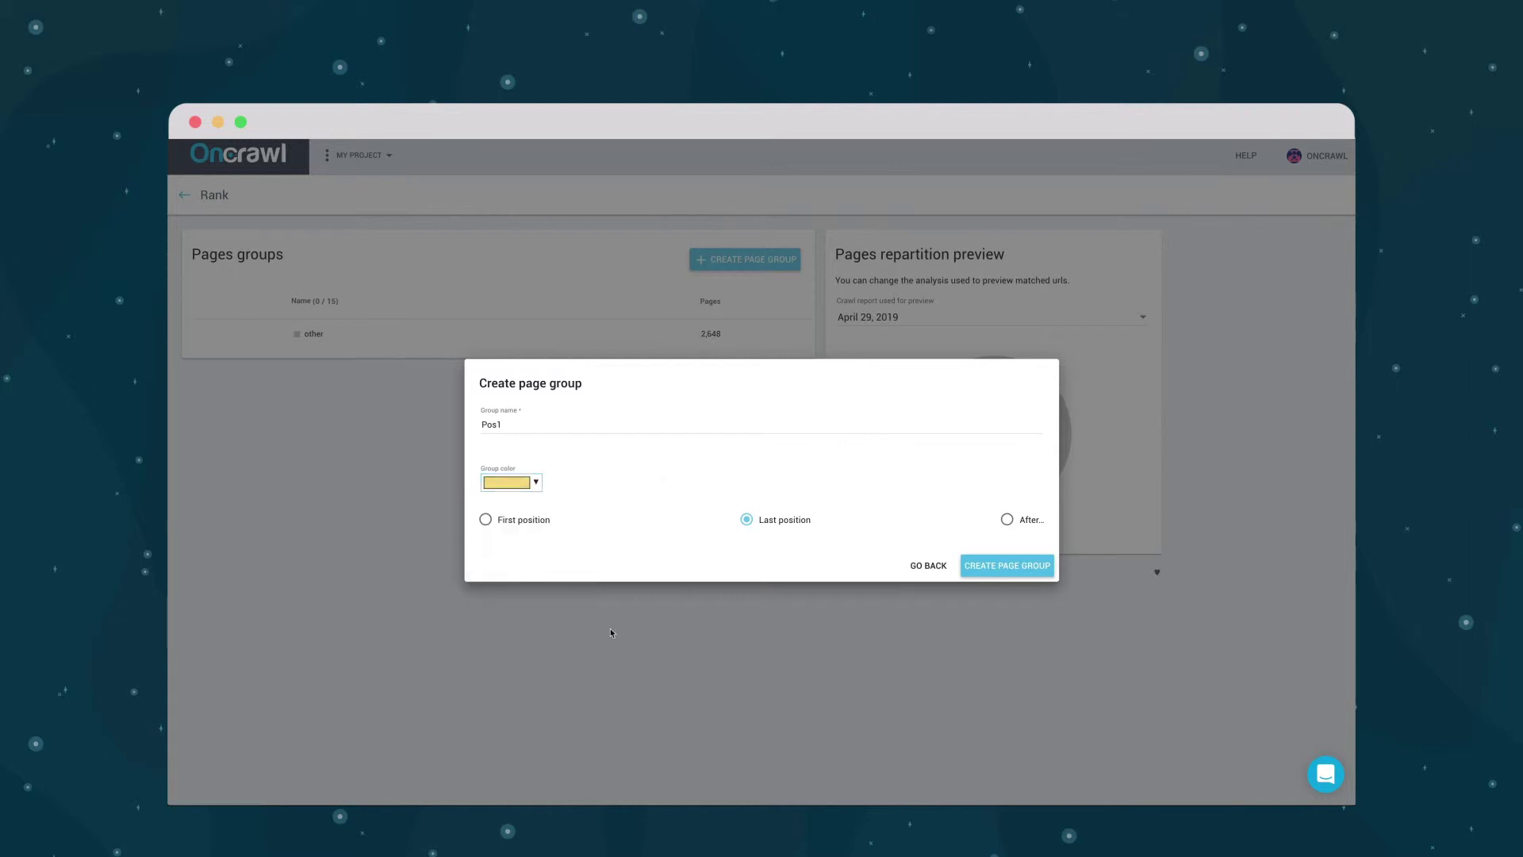
pyautogui.click(963, 568)
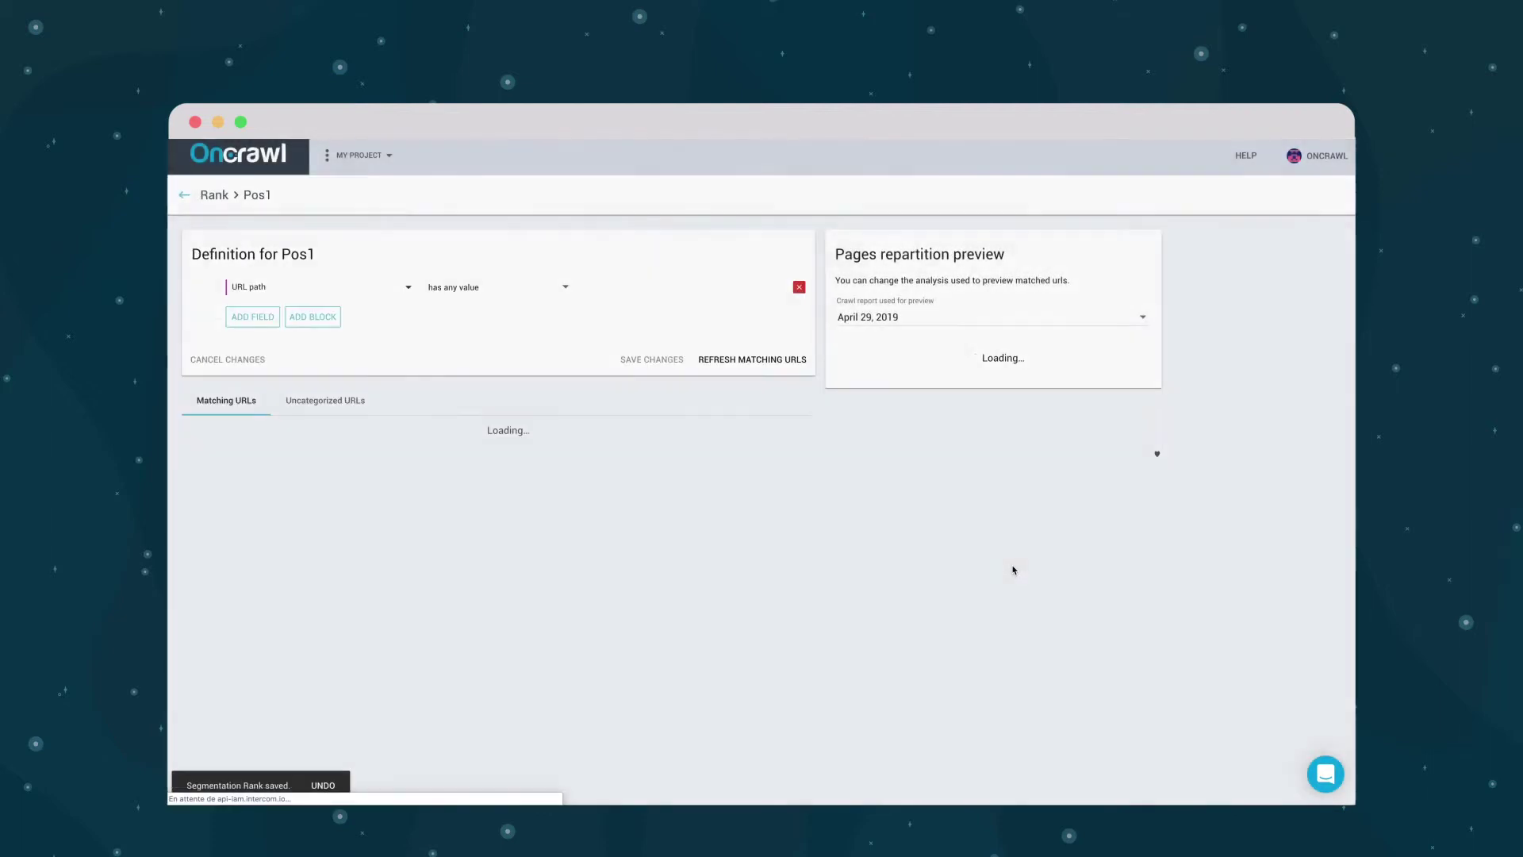
# Step: Define Pos1 as Average position less than or equal to 1 and save it
pyautogui.click(333, 287)
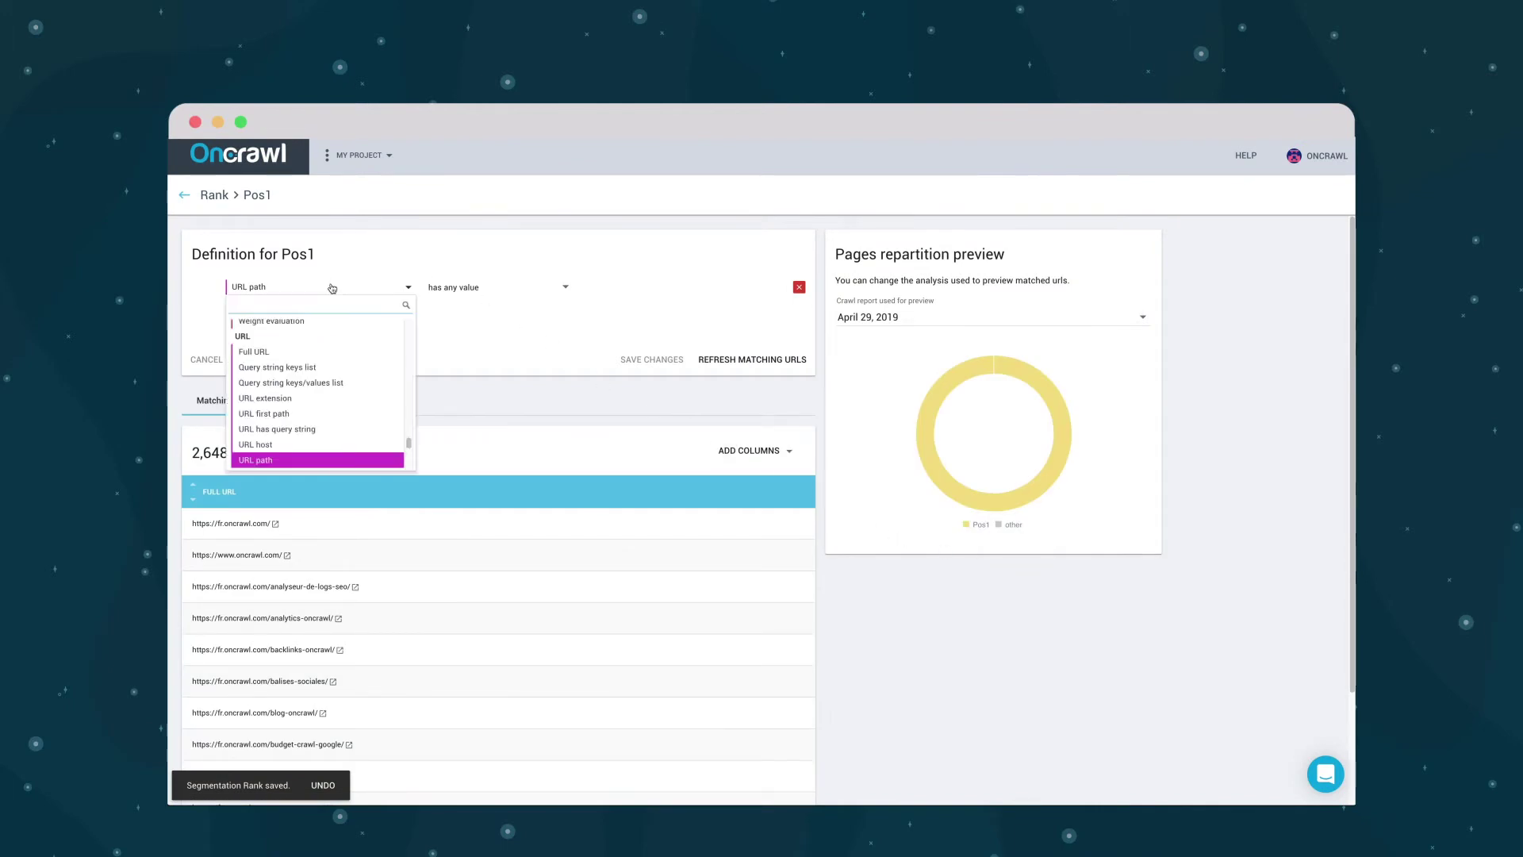
pyautogui.write('ave')
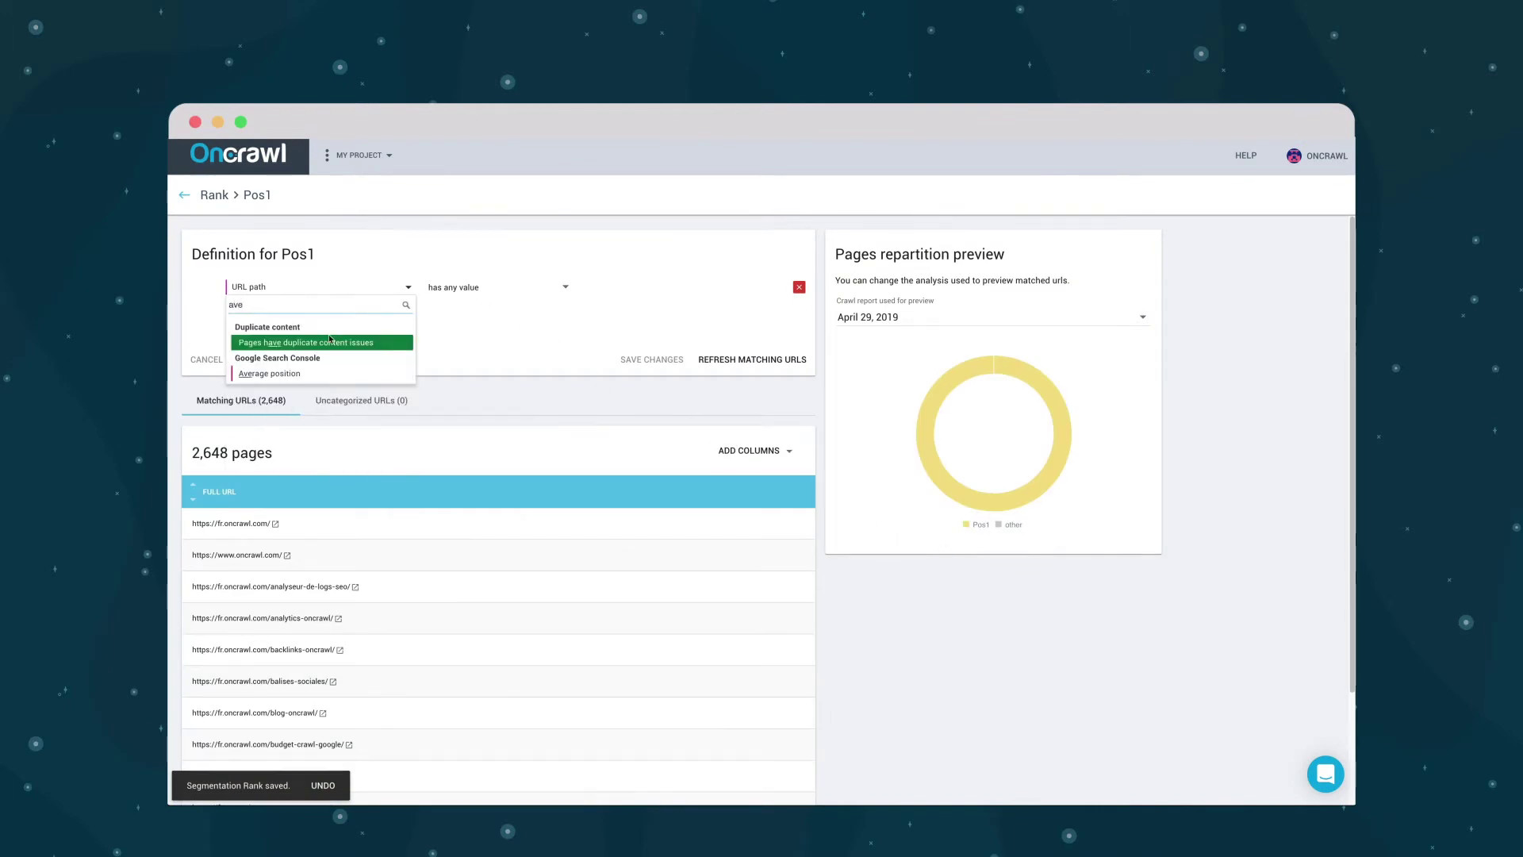
pyautogui.click(327, 376)
pyautogui.click(545, 319)
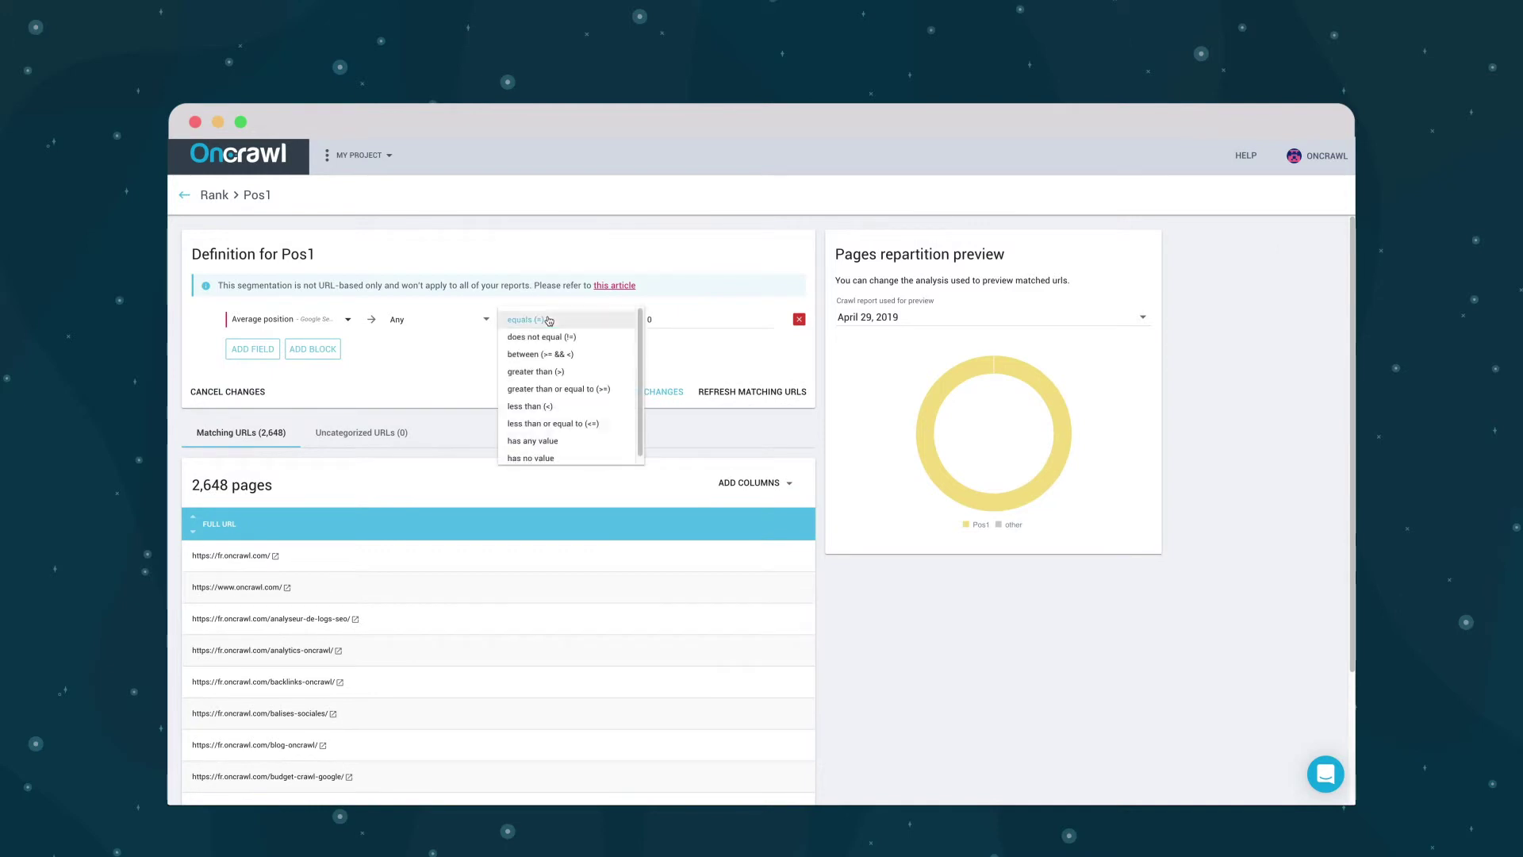
pyautogui.click(570, 426)
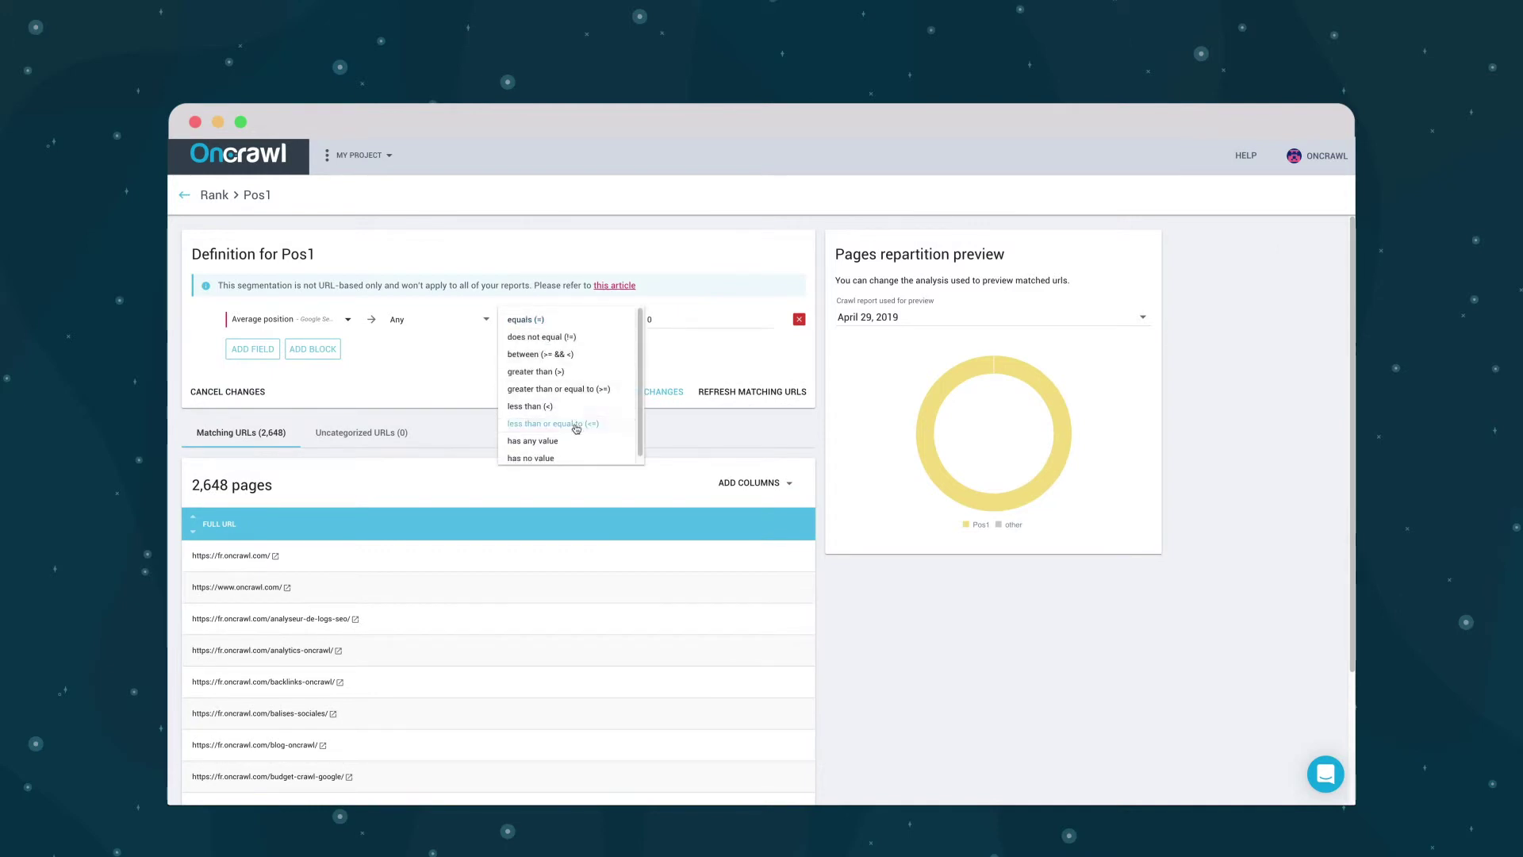
pyautogui.click(648, 320)
pyautogui.write('1')
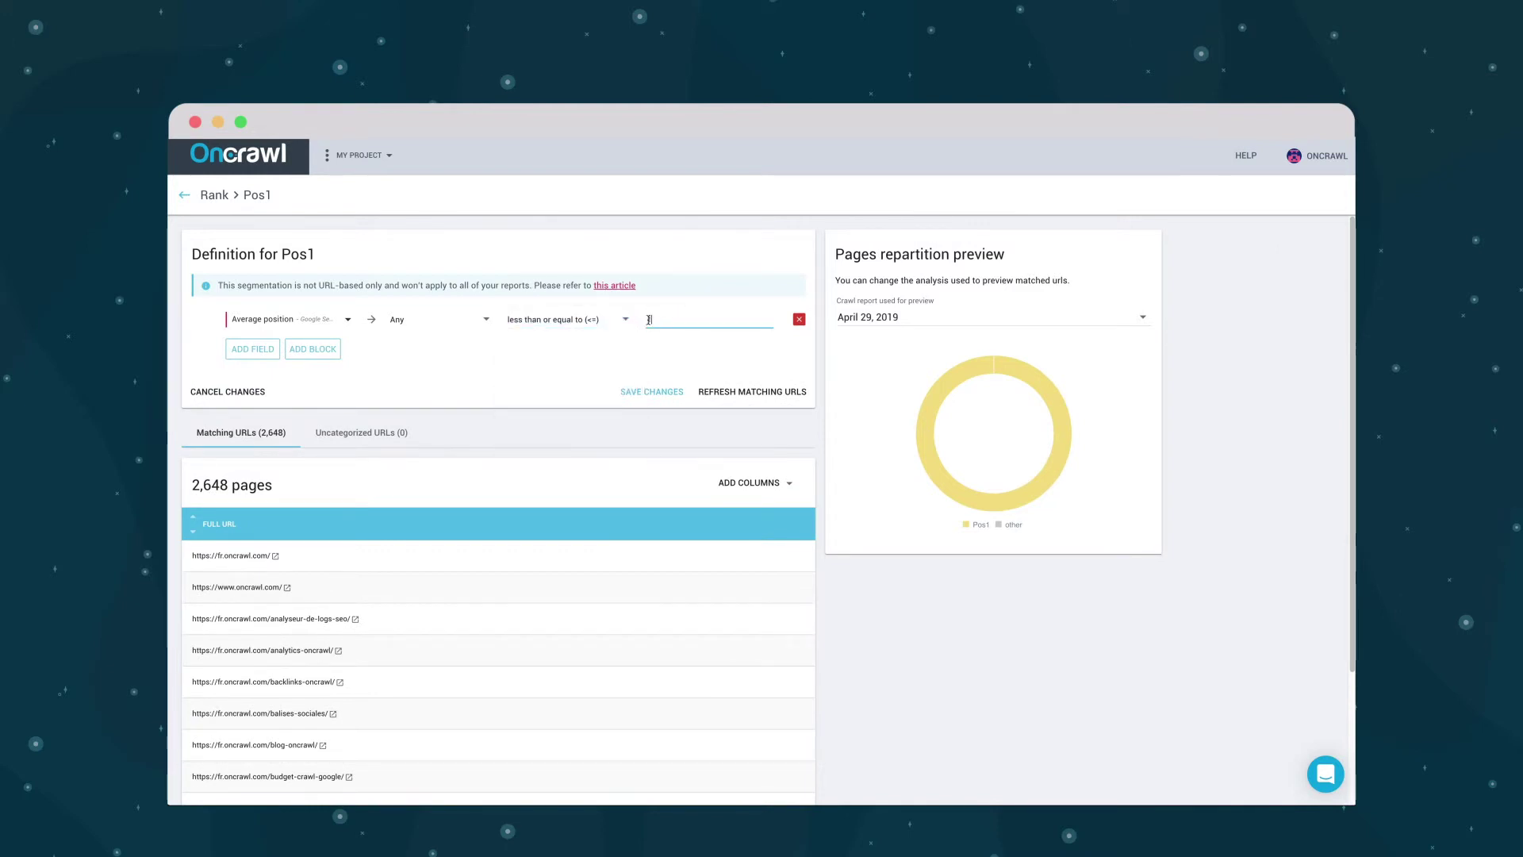
pyautogui.click(682, 393)
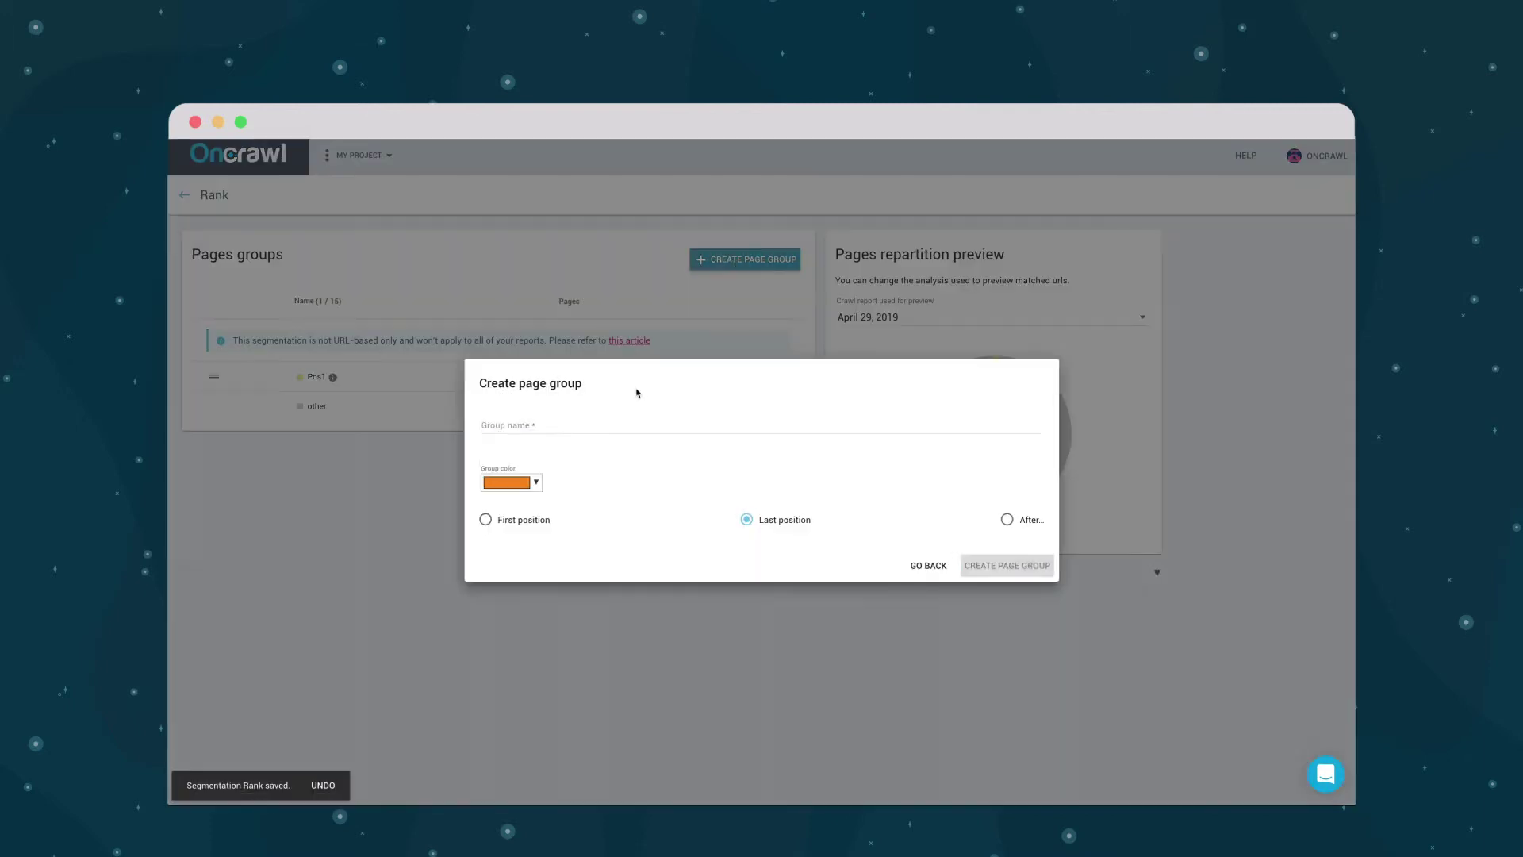
# Step: Add a yellow Pos2-3 group with two Average position conditions bounding the range
pyautogui.write('Pos2-3')
pyautogui.click(508, 482)
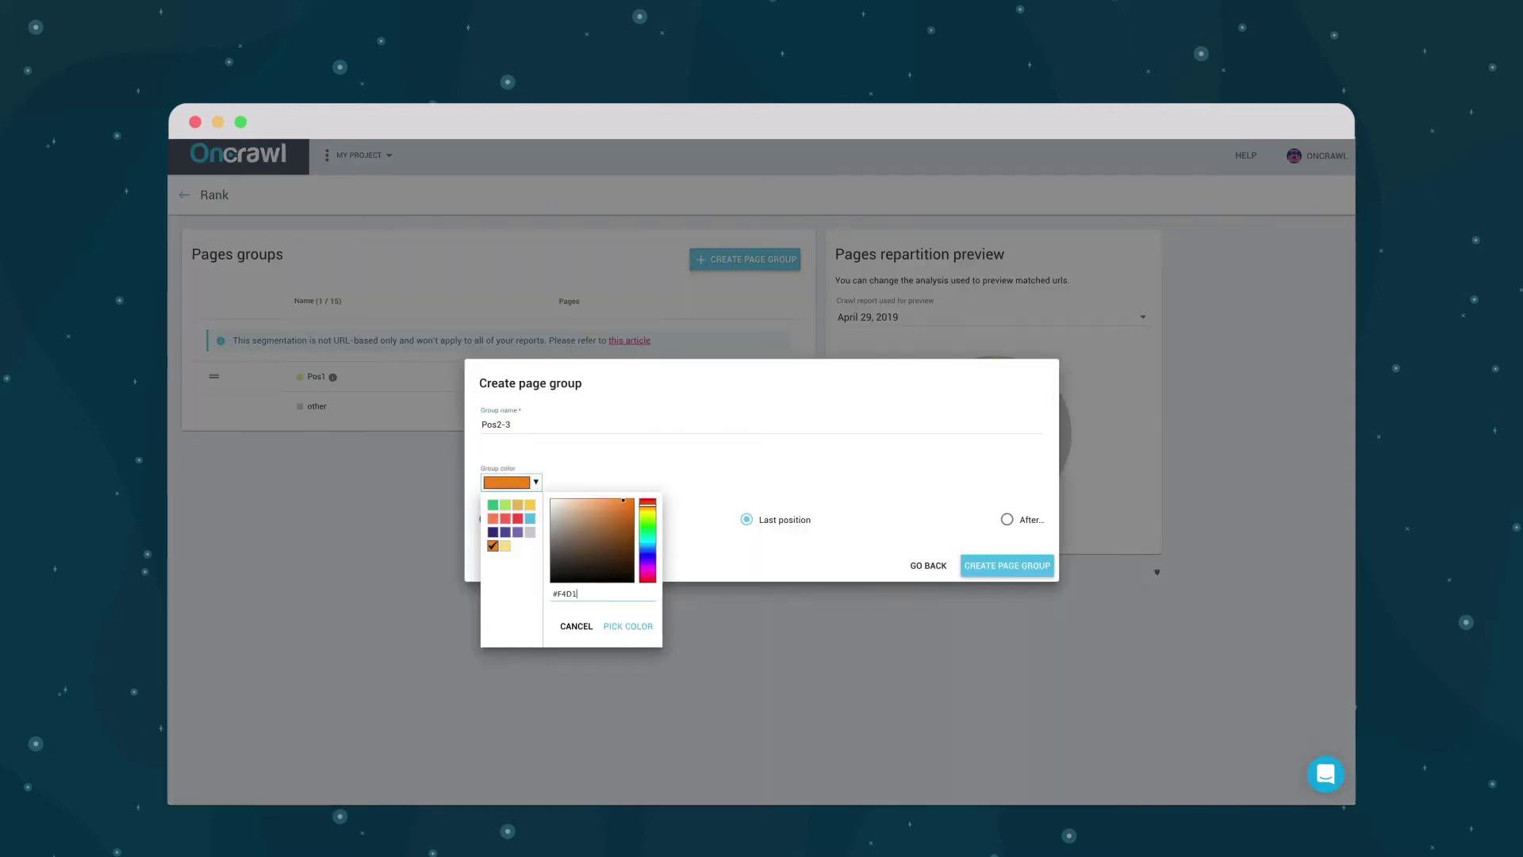
pyautogui.click(615, 627)
pyautogui.click(1006, 566)
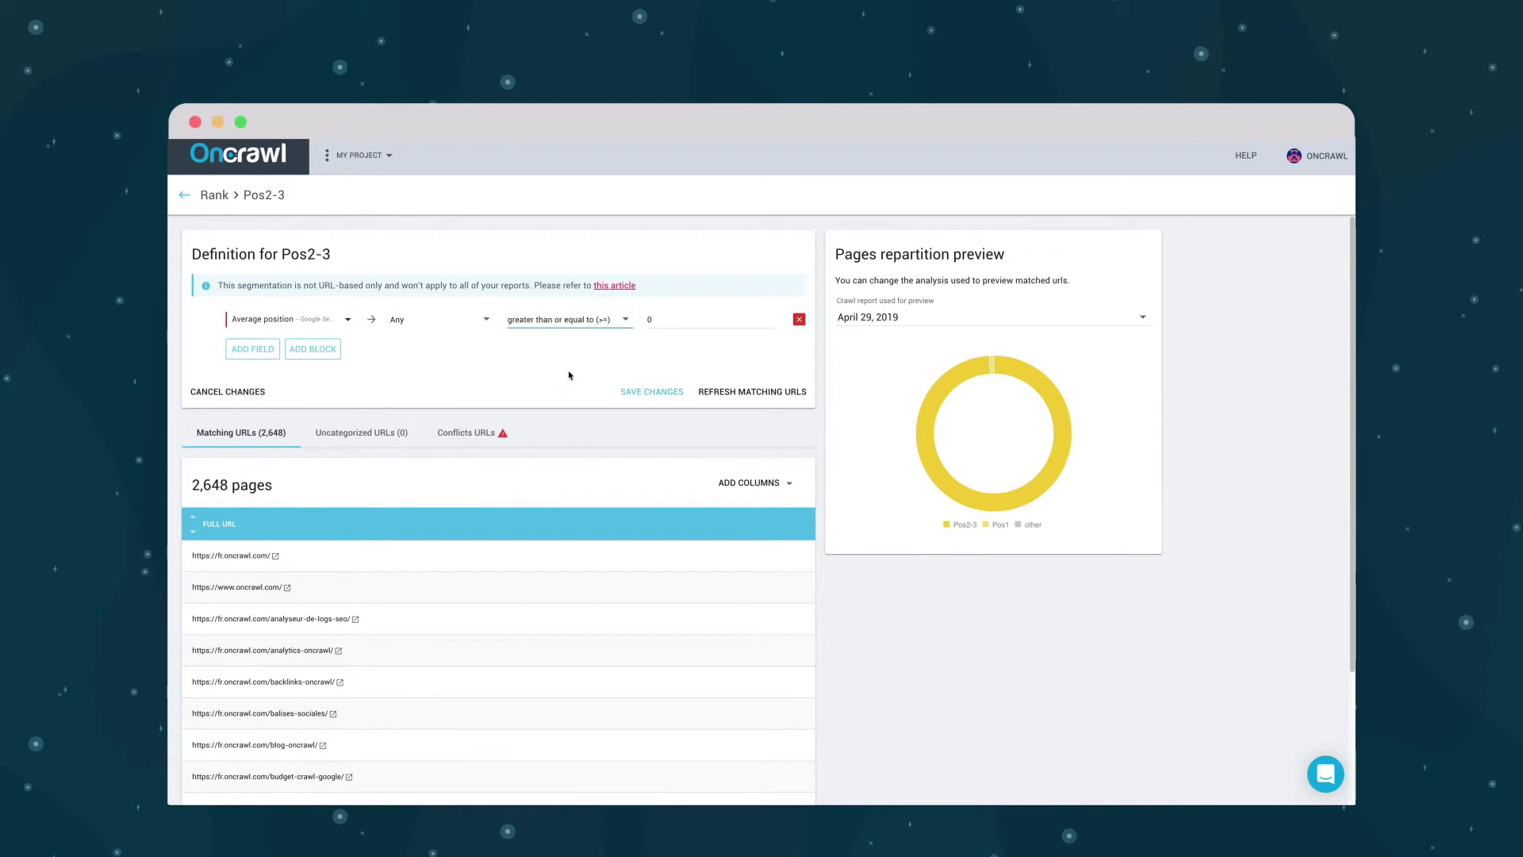
pyautogui.click(252, 349)
pyautogui.click(567, 376)
pyautogui.click(555, 446)
pyautogui.click(652, 442)
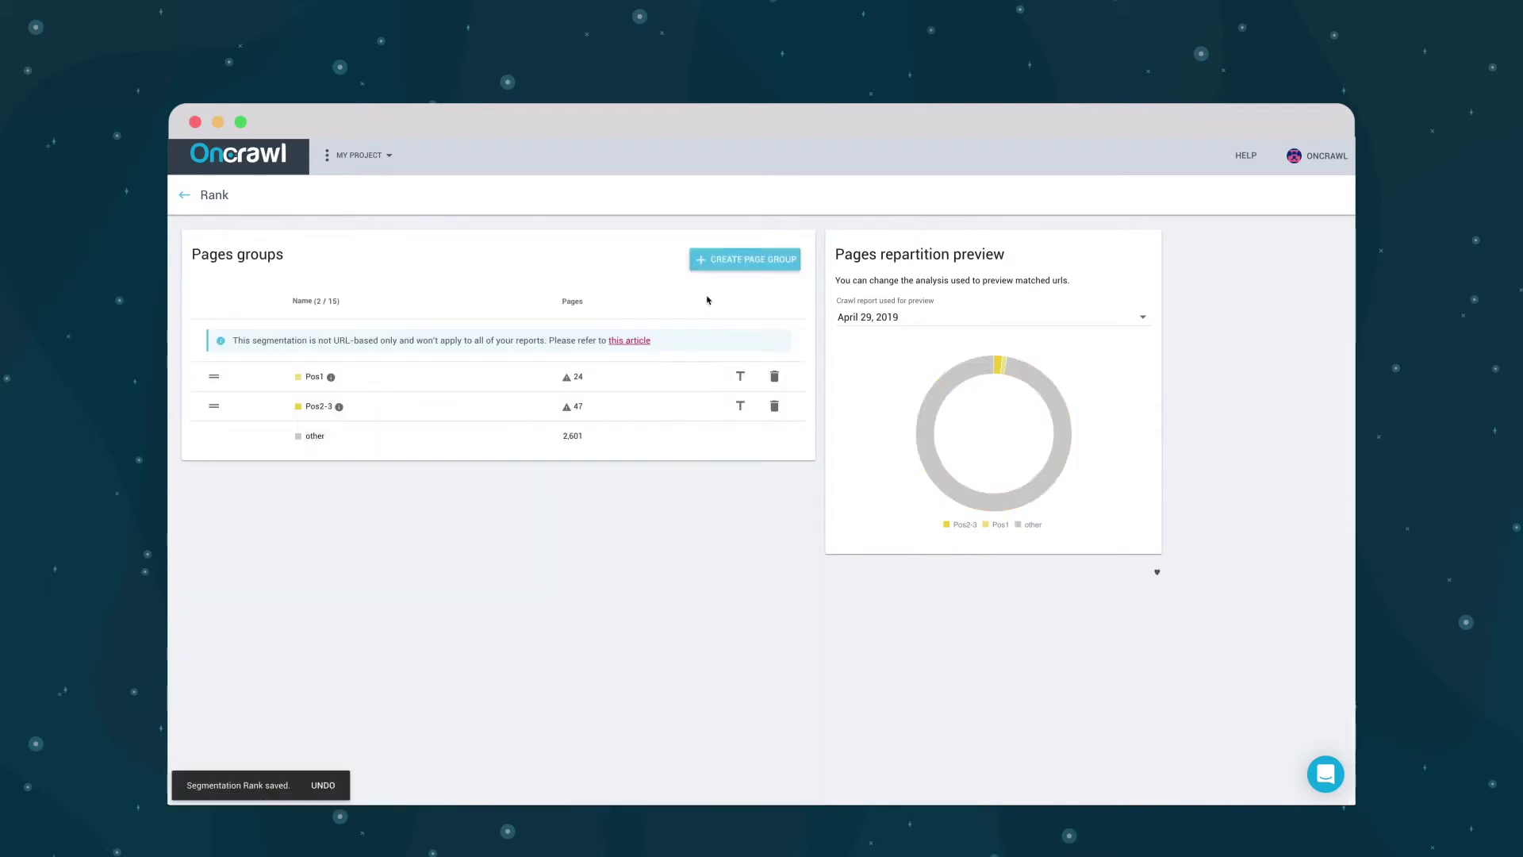
# Step: Add a Pos4-10 group using Average position greater than plus a second position condition
pyautogui.click(744, 259)
pyautogui.write('Pos4-10')
pyautogui.click(508, 481)
pyautogui.write('#E')
pyautogui.click(628, 627)
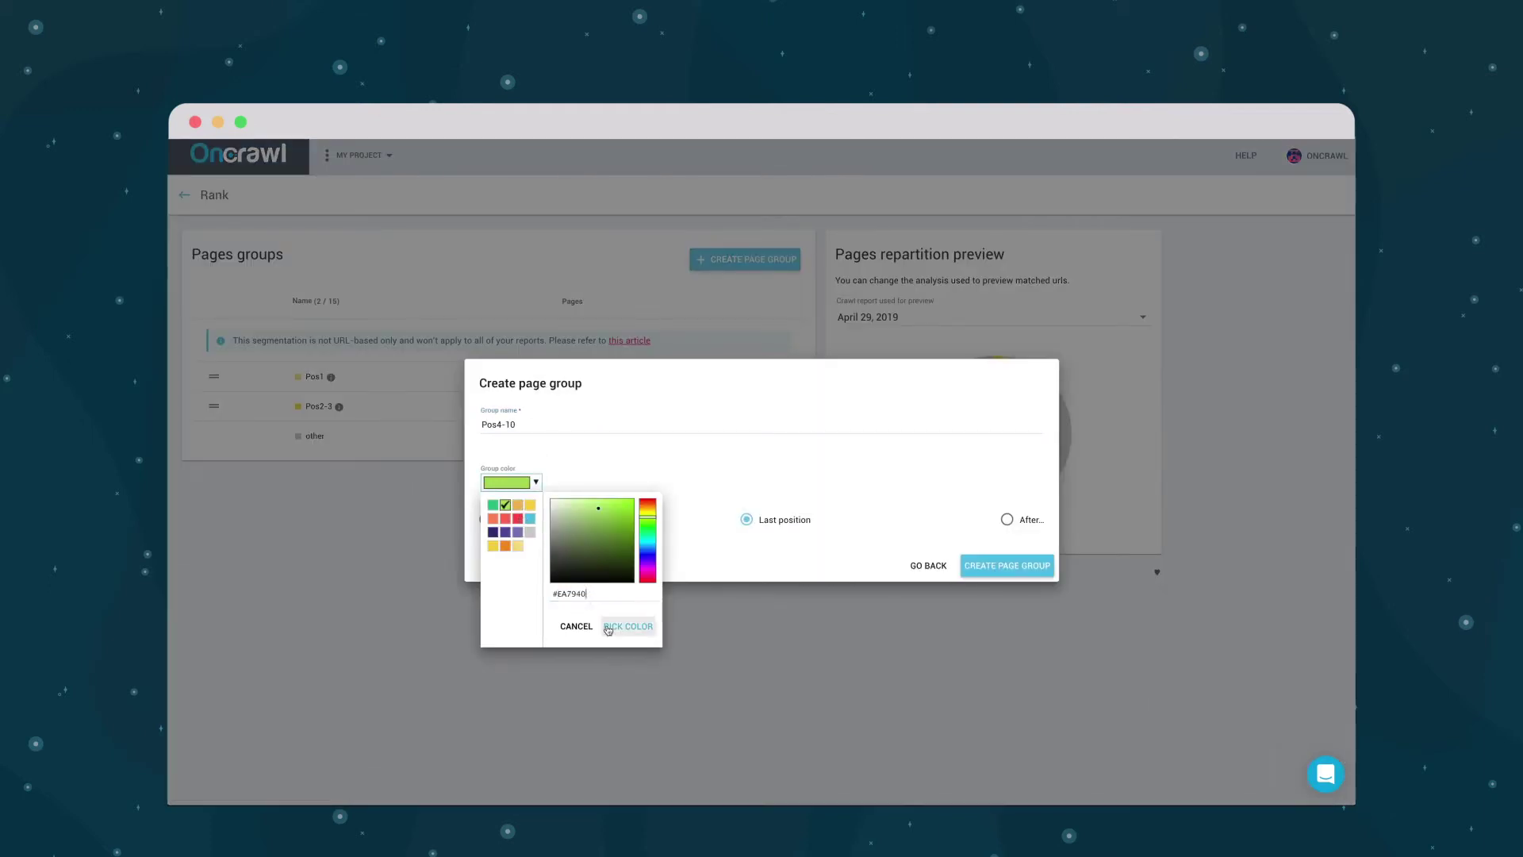
pyautogui.click(1007, 566)
pyautogui.click(289, 319)
pyautogui.click(567, 319)
pyautogui.click(635, 337)
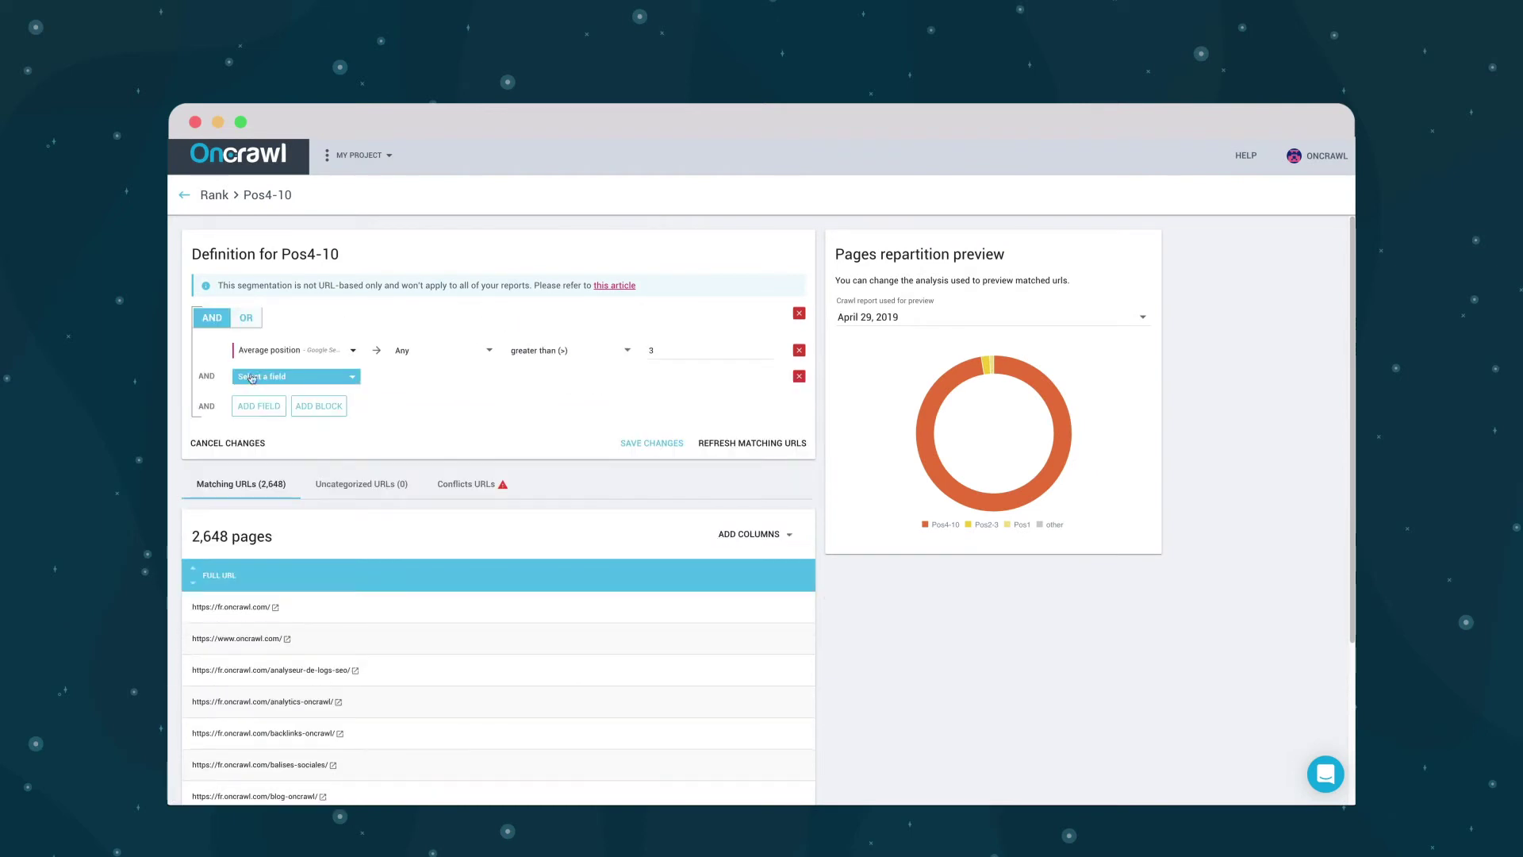
pyautogui.click(651, 442)
# Step: Add a Pos10-20 group coloured #E85B72, Average position greater than 10 with a second condition
pyautogui.click(727, 260)
pyautogui.write('Pos10-20')
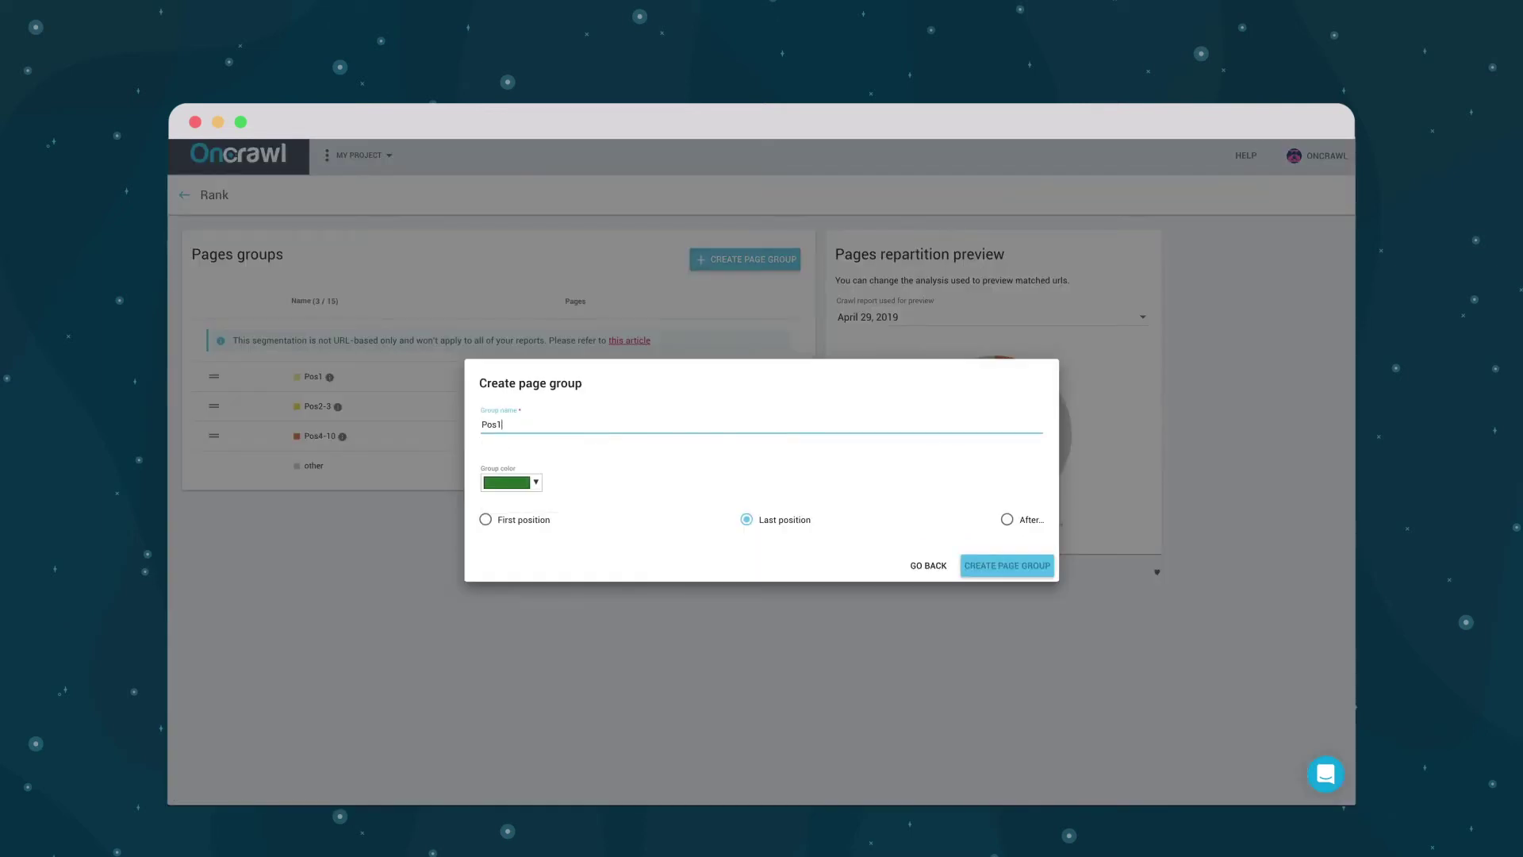
pyautogui.click(508, 482)
pyautogui.write('#E85B72')
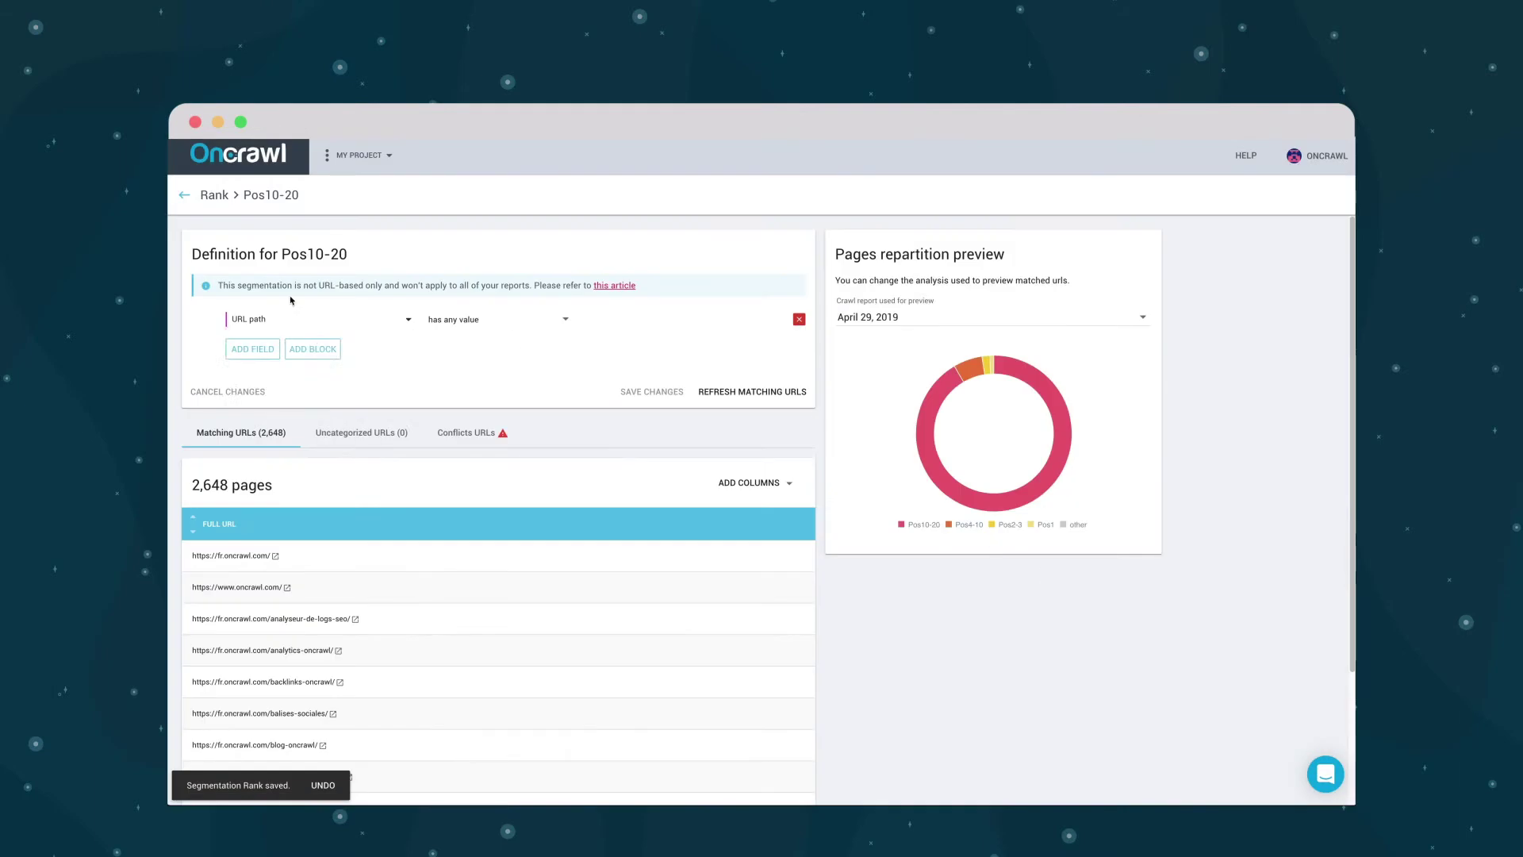
pyautogui.click(567, 350)
pyautogui.click(539, 361)
pyautogui.click(698, 350)
pyautogui.write('10')
pyautogui.click(295, 376)
pyautogui.write('ave')
pyautogui.click(276, 462)
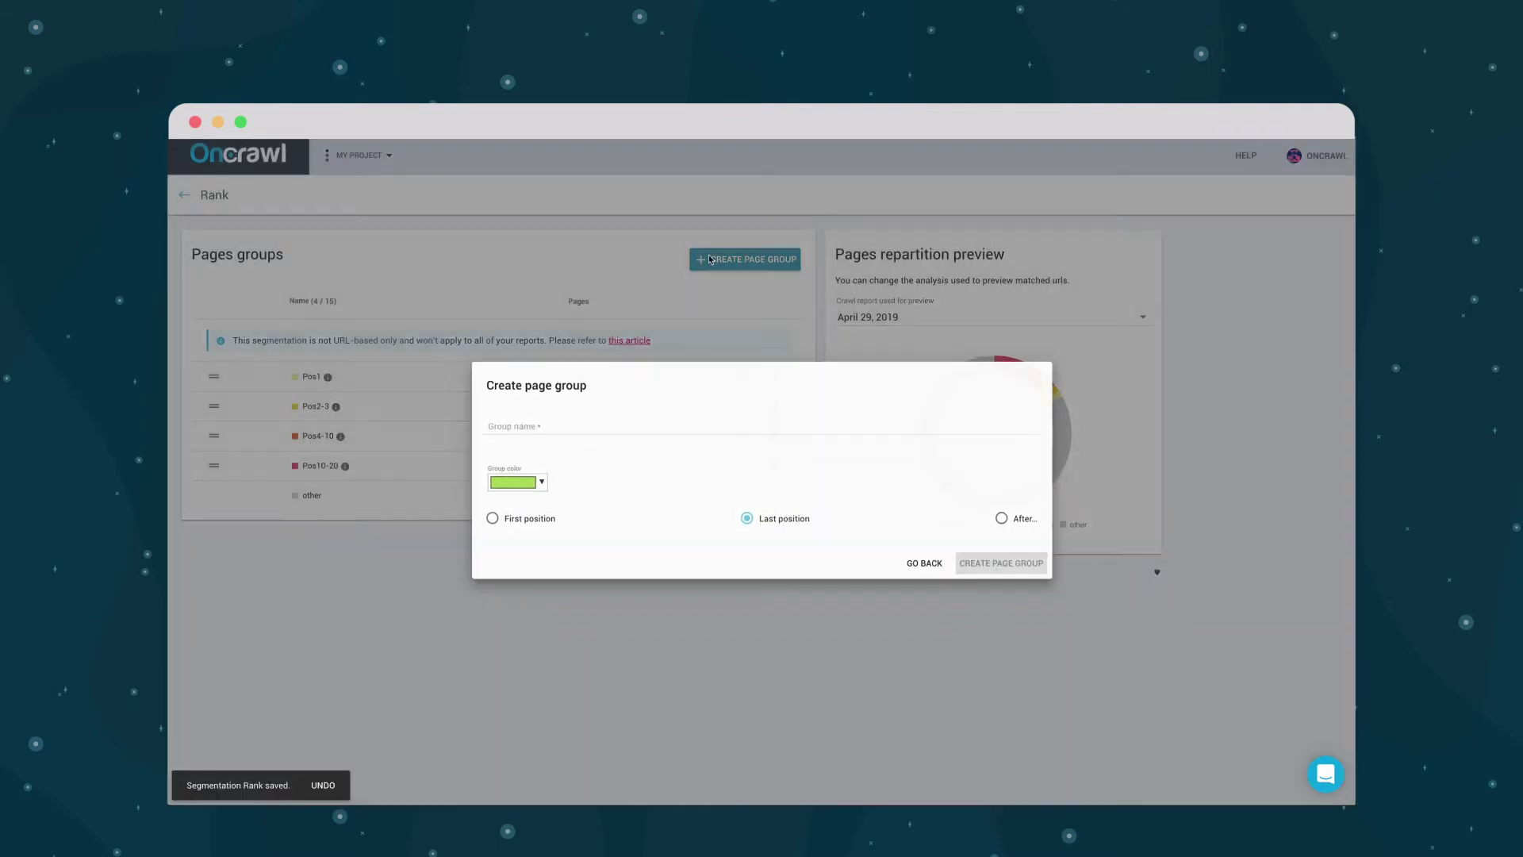
# Step: Add a Pos>20 group defined by Average position greater than 20 and save it
pyautogui.write('Pos>20')
pyautogui.click(507, 481)
pyautogui.write('#EED')
pyautogui.click(1007, 566)
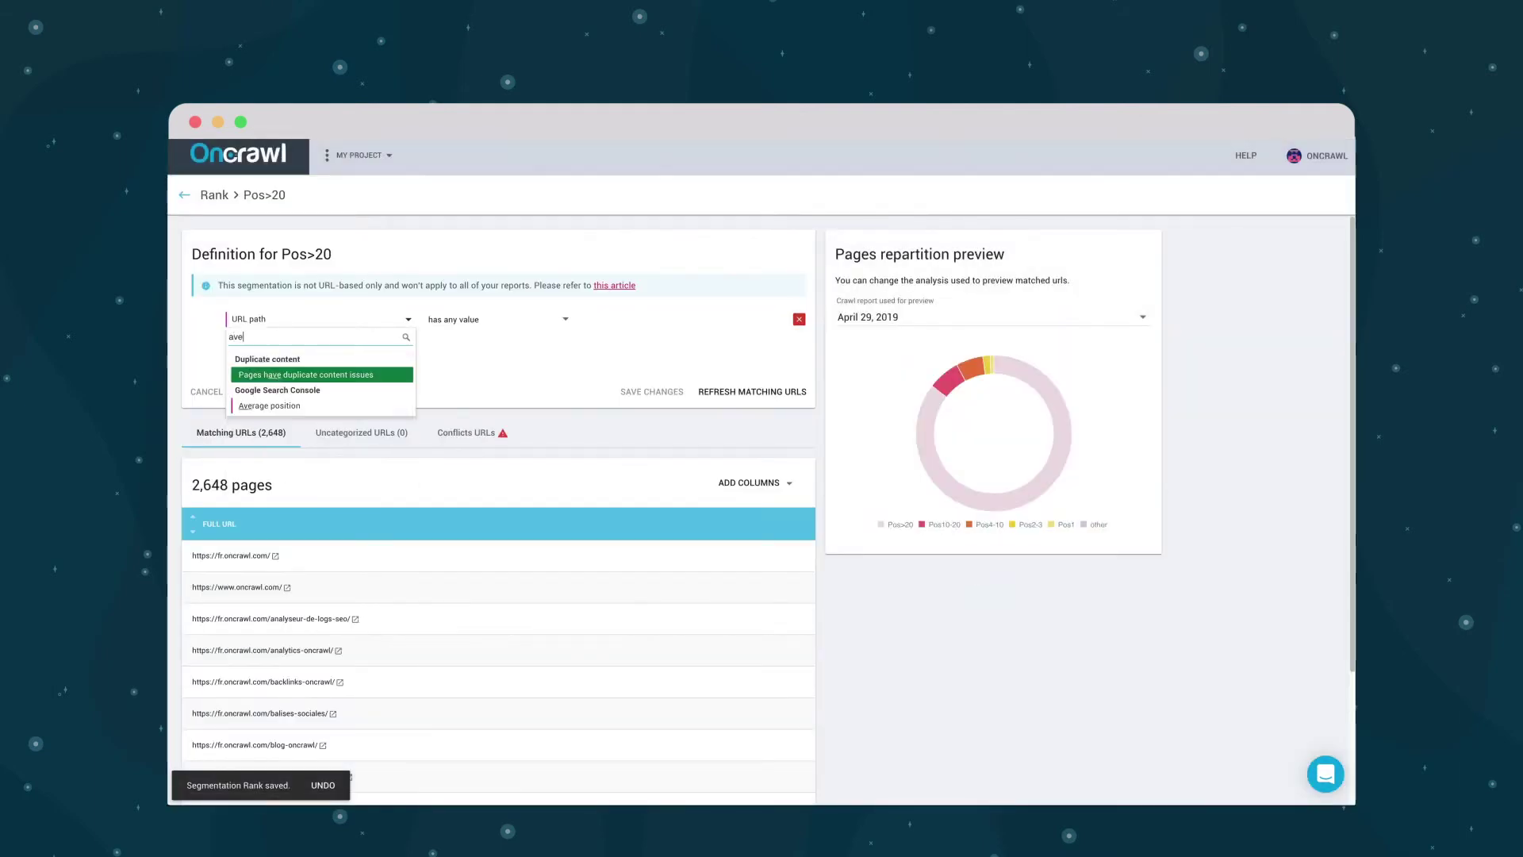
pyautogui.click(262, 391)
pyautogui.click(567, 318)
pyautogui.write('20')
pyautogui.click(682, 394)
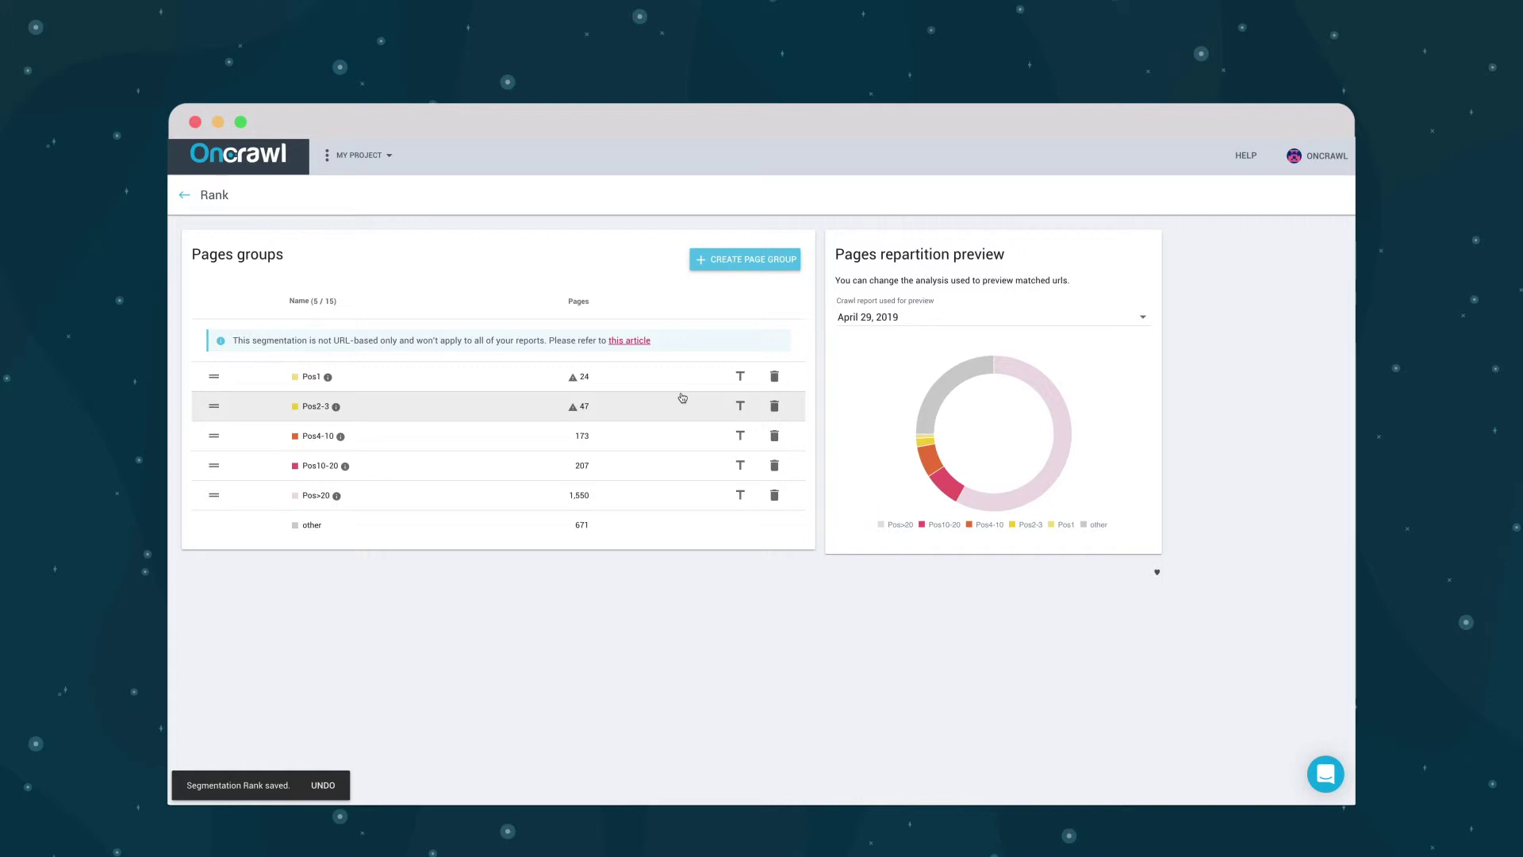
# Step: Change Pos2-3's first rule to Average position greater than 1, leaving 23 pages
pyautogui.moveTo(571, 408)
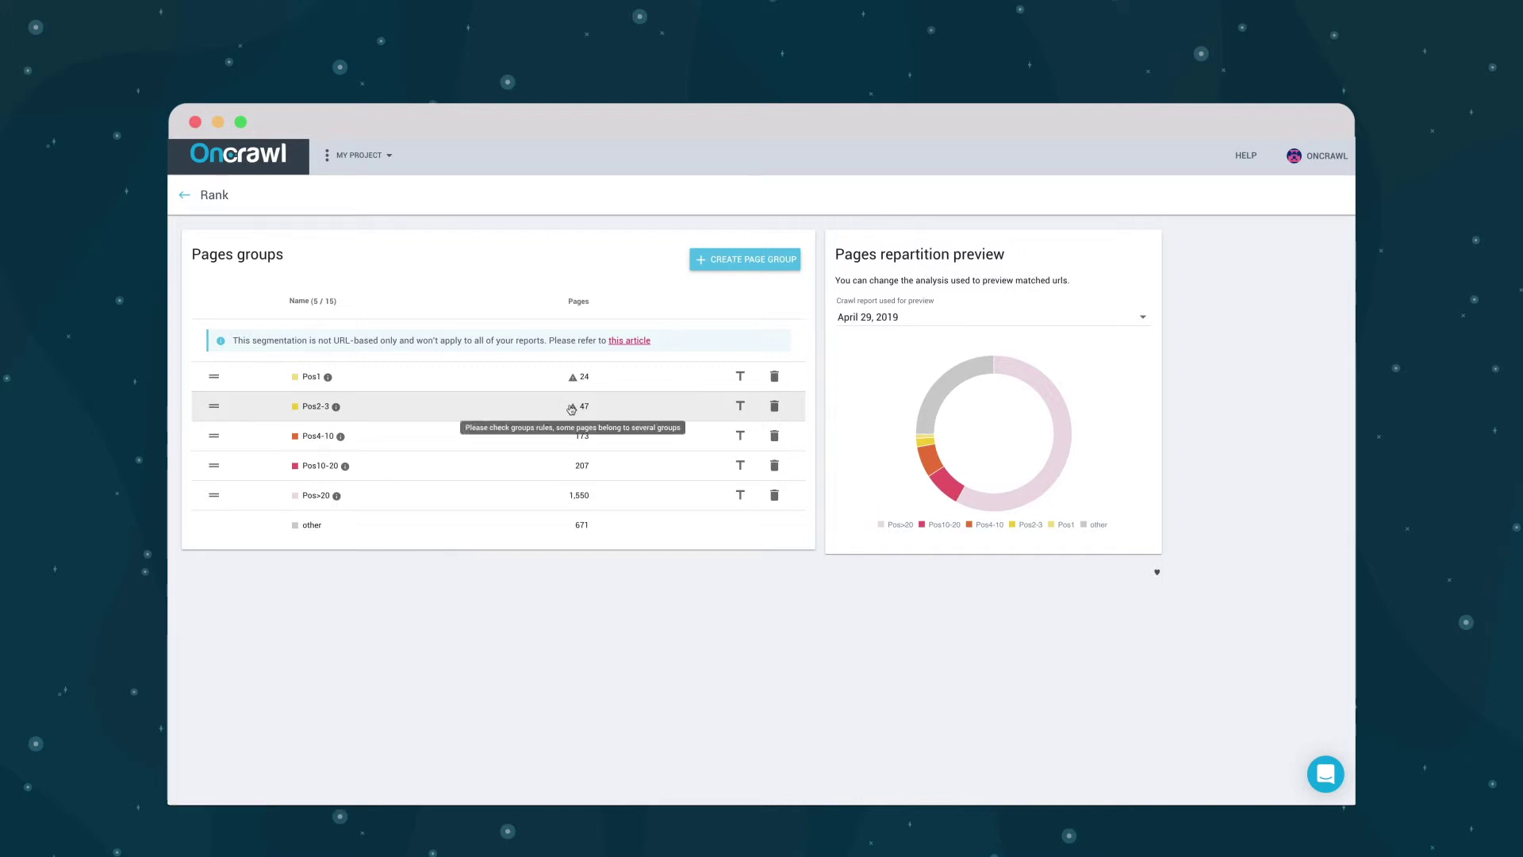
pyautogui.click(531, 408)
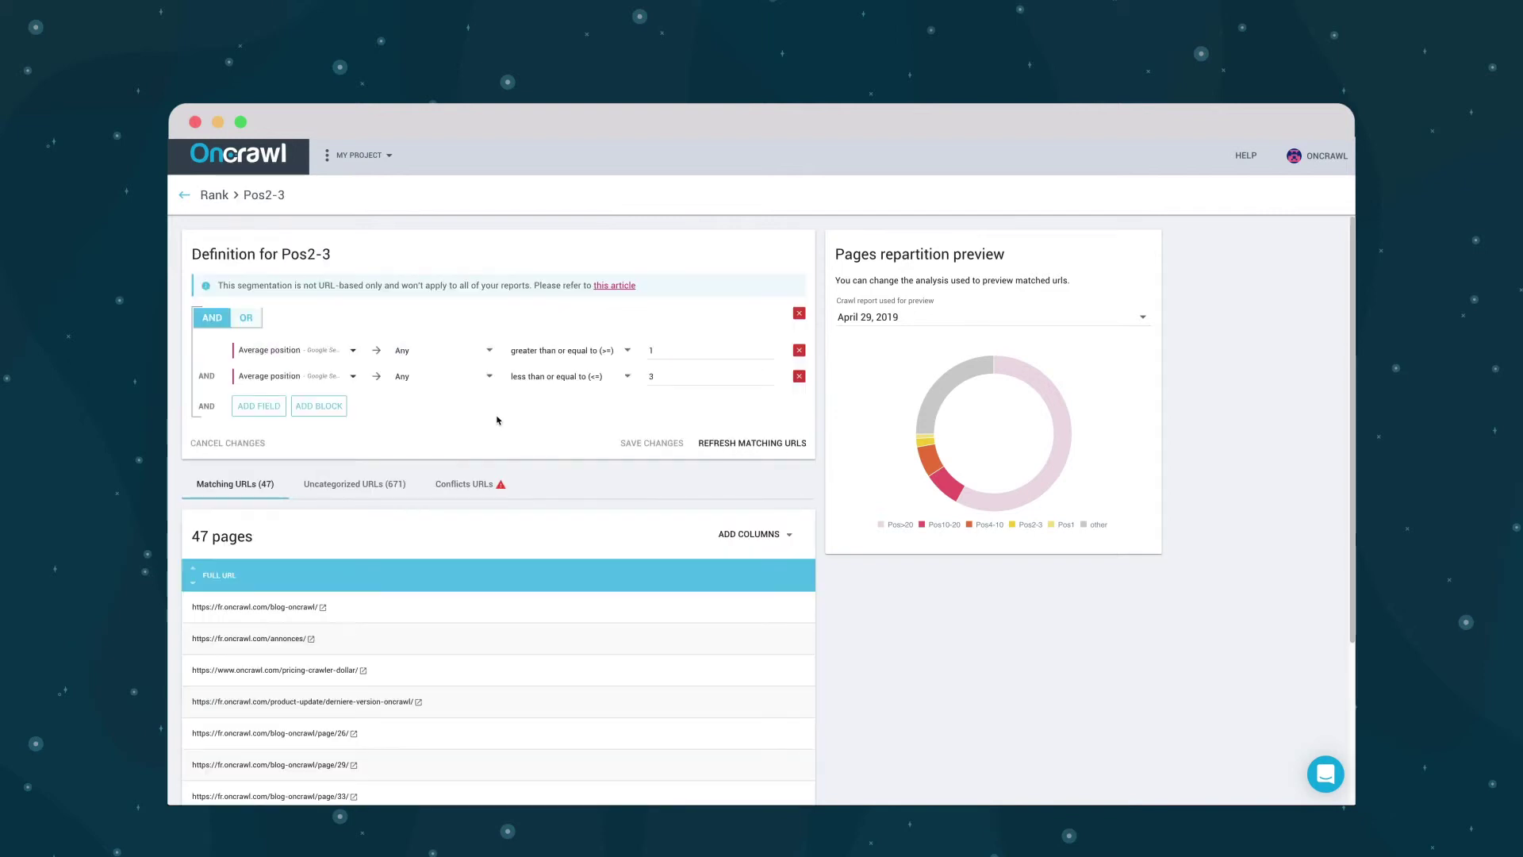
pyautogui.click(476, 484)
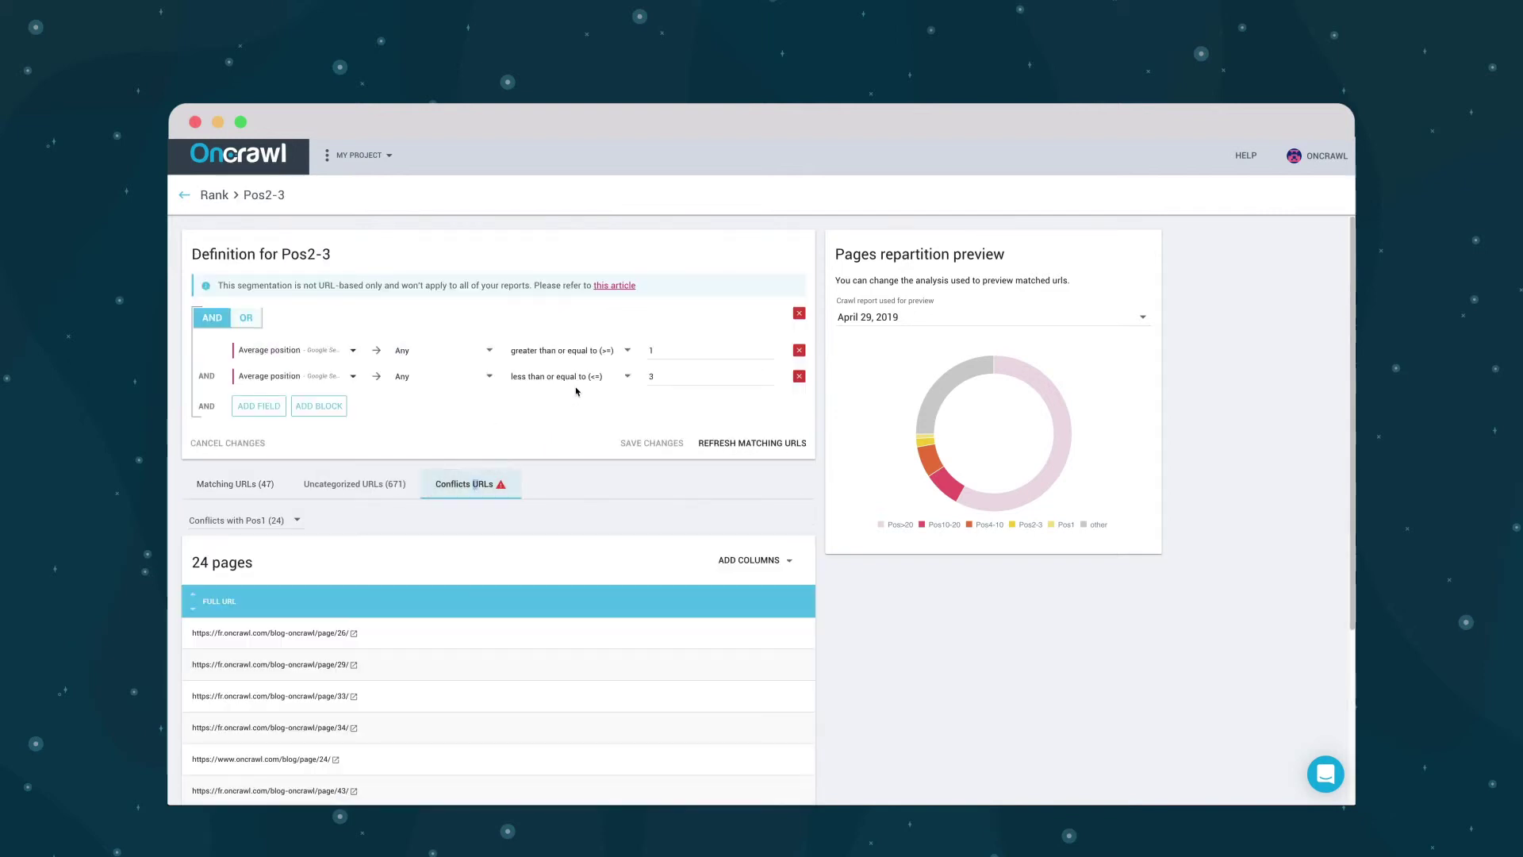
pyautogui.click(600, 352)
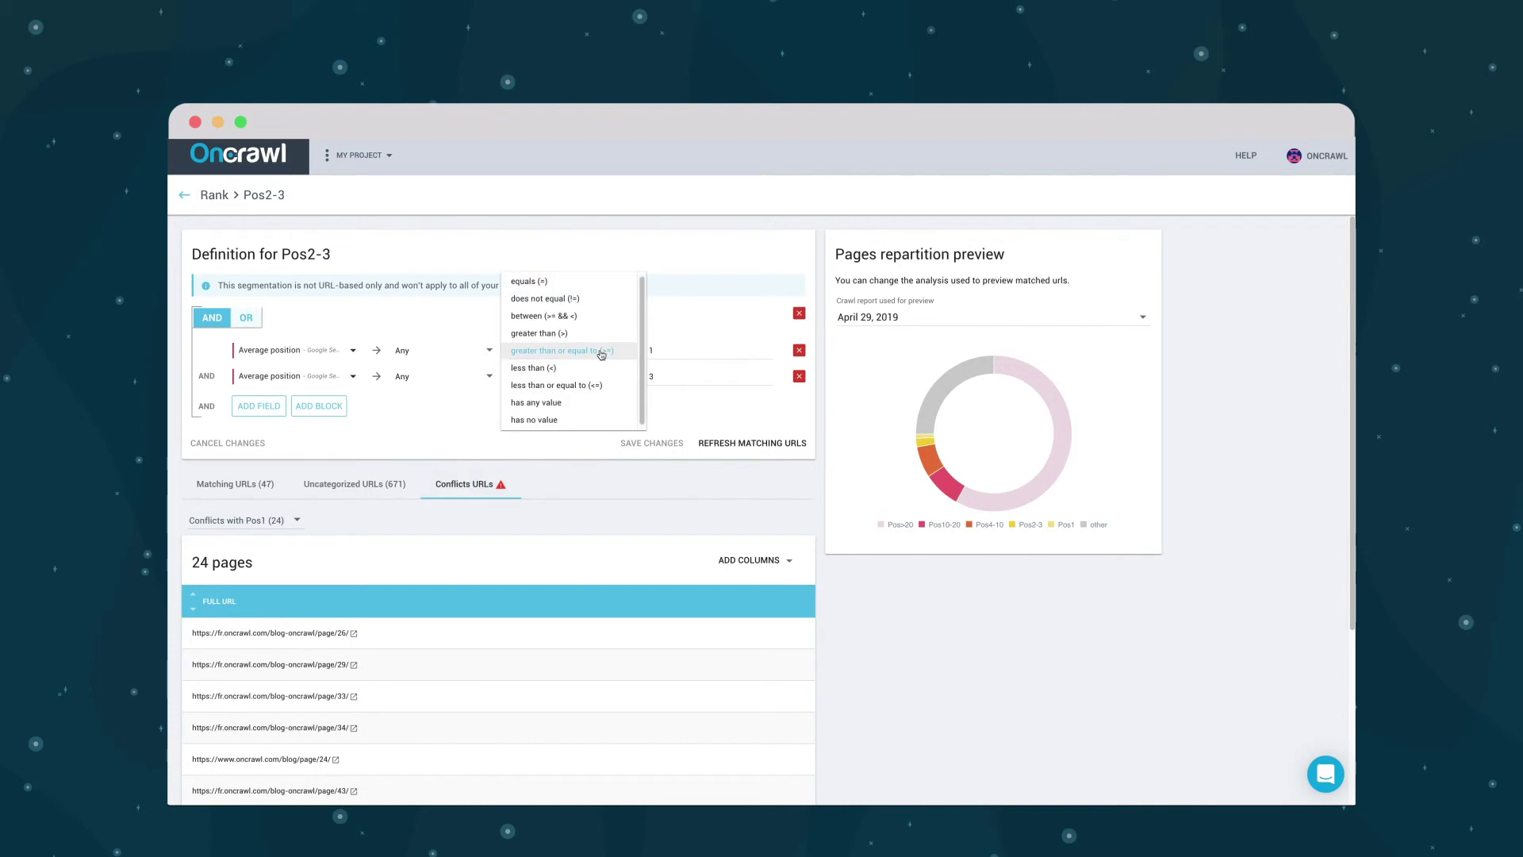
pyautogui.click(599, 333)
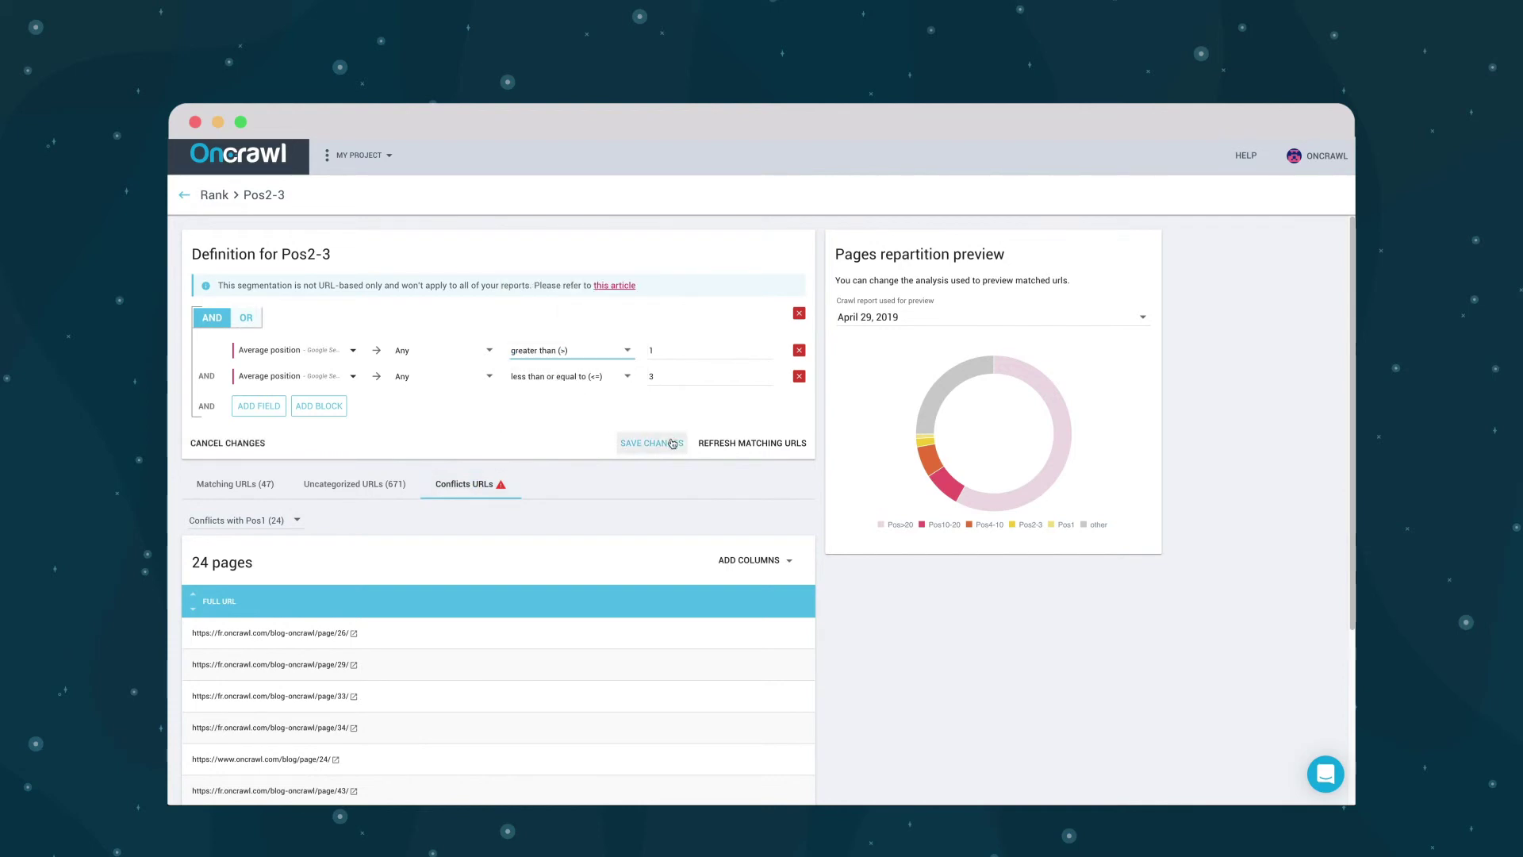
pyautogui.click(734, 443)
pyautogui.click(650, 443)
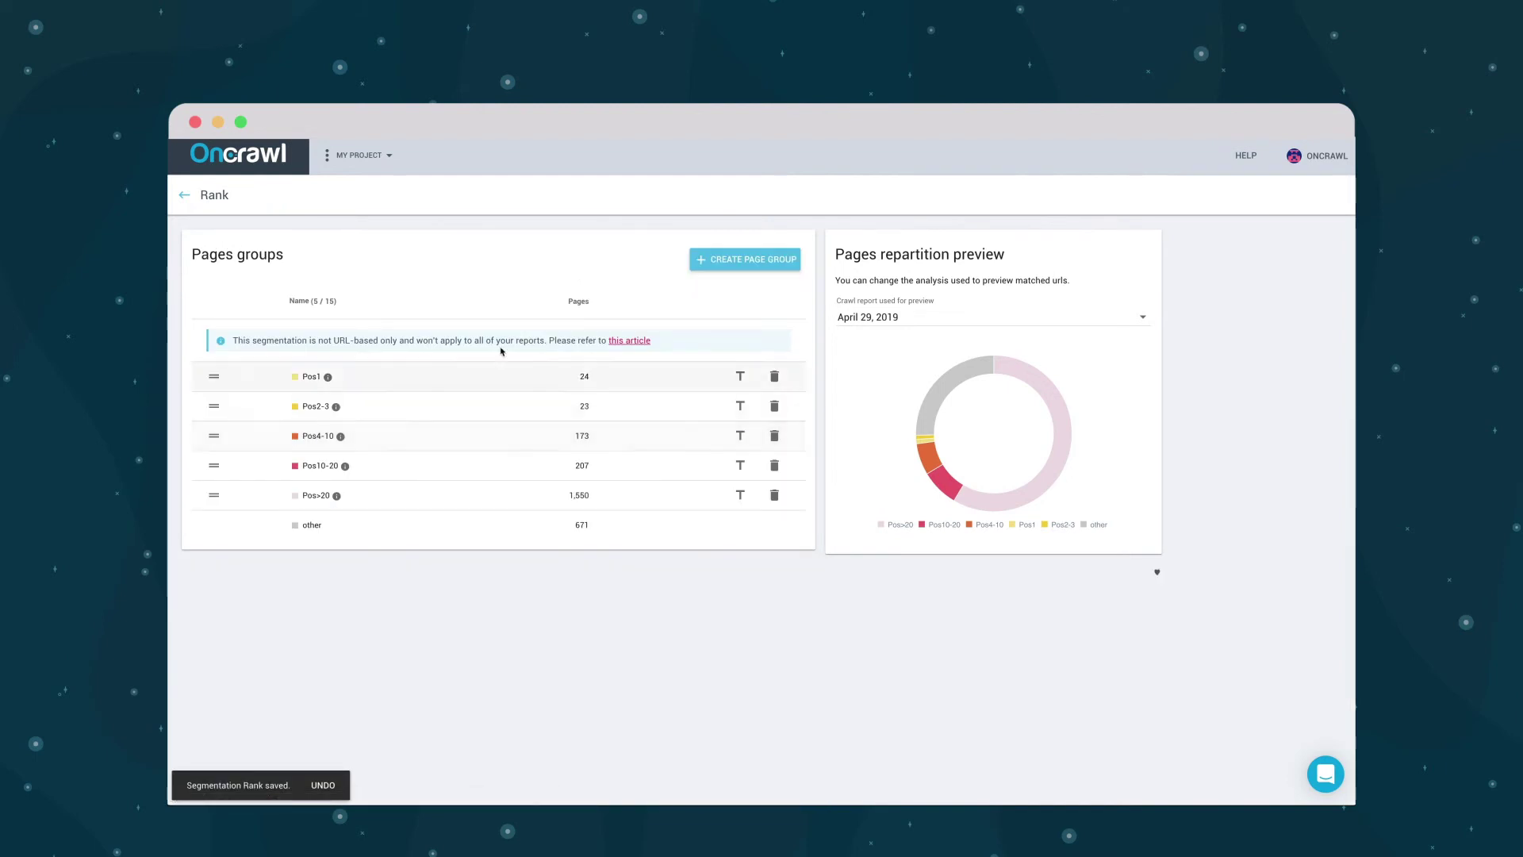
# Step: Return to the project overview and open the crawl report analysis
pyautogui.click(189, 198)
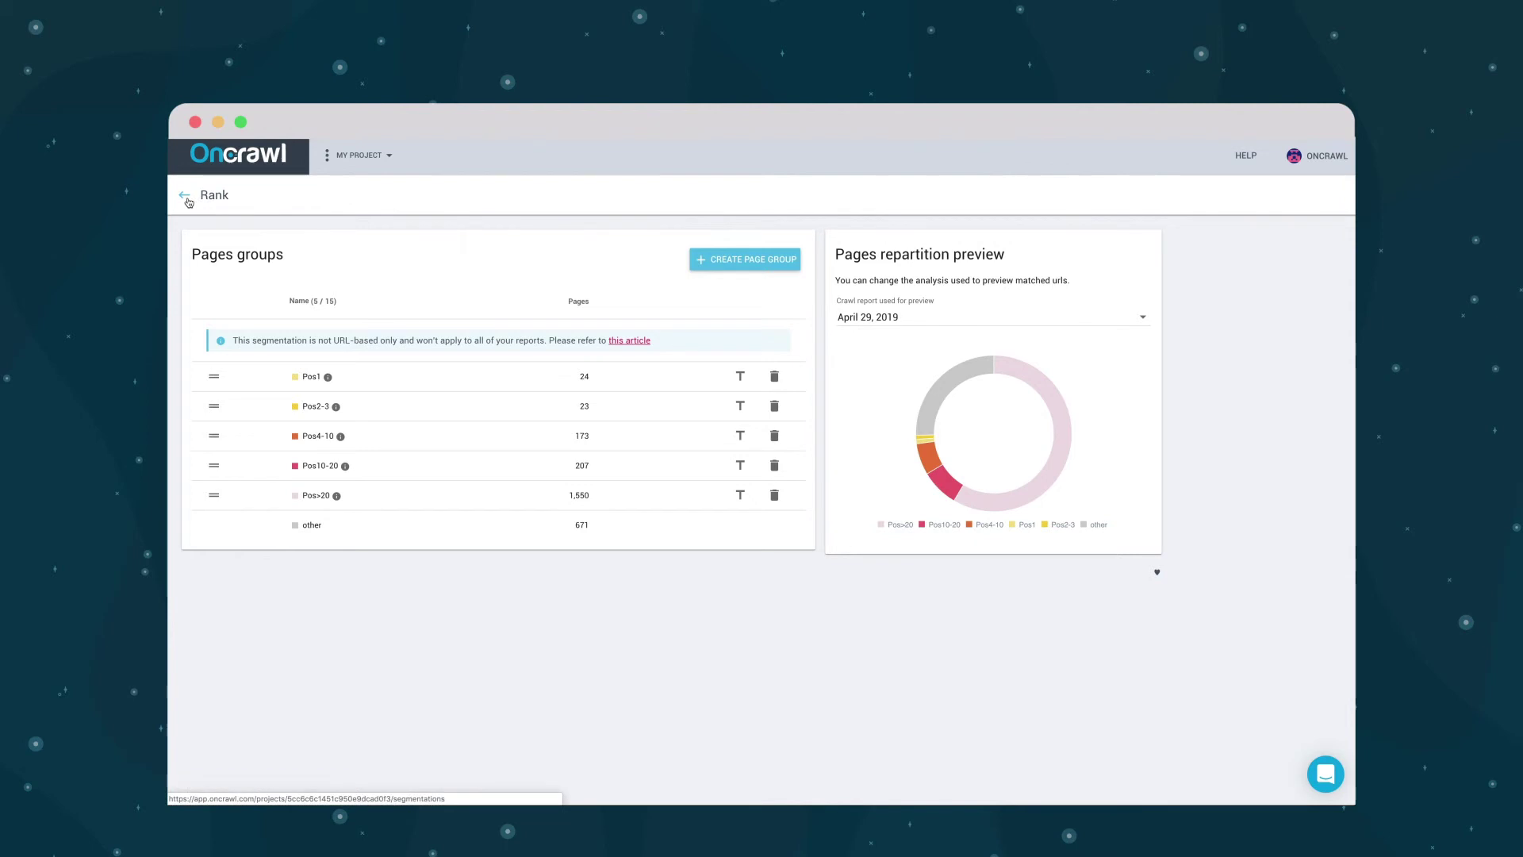
pyautogui.click(187, 199)
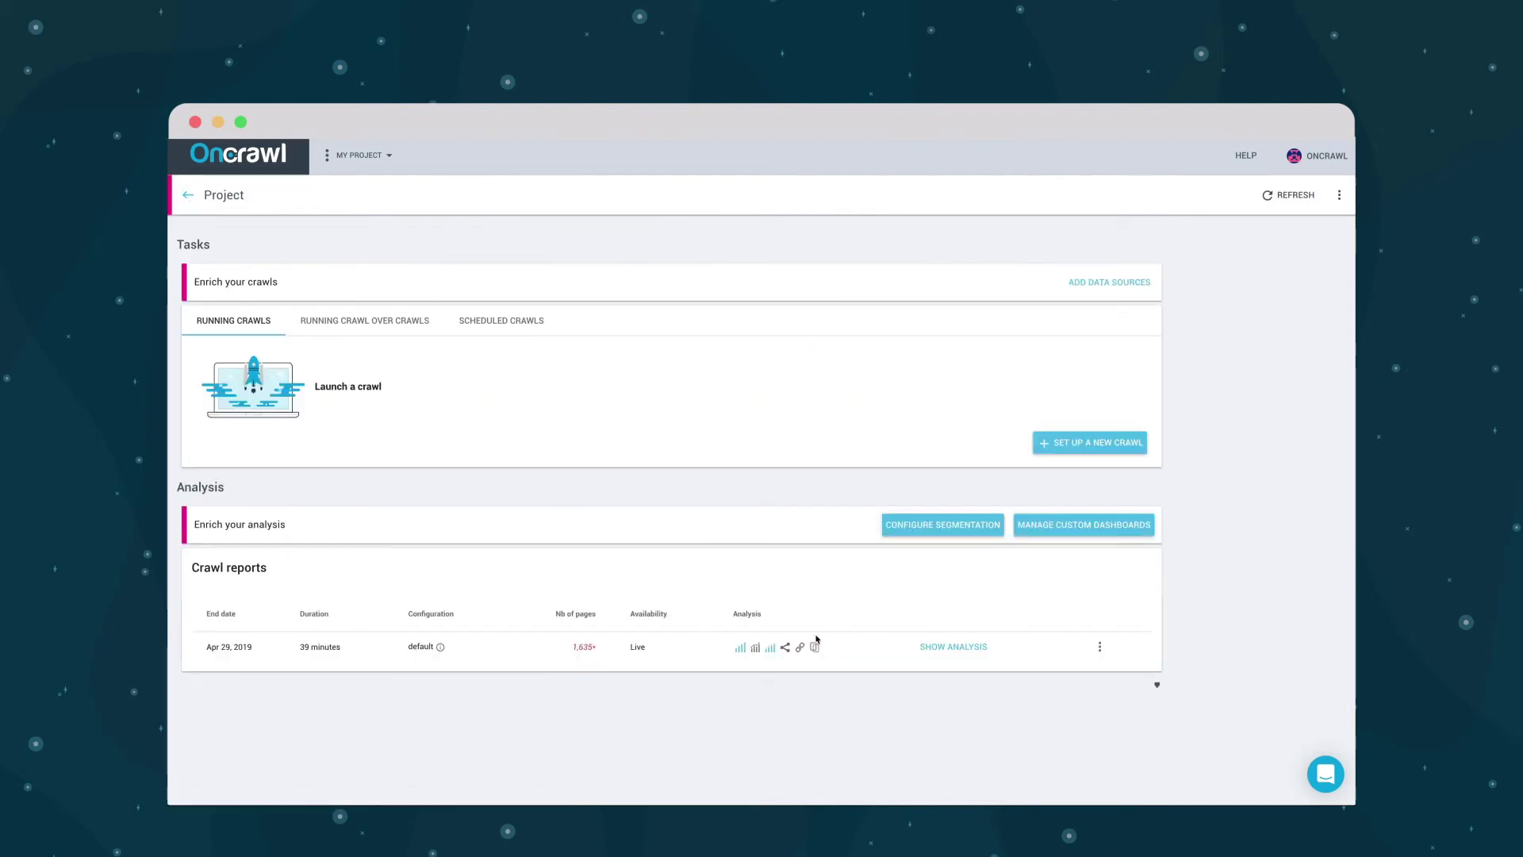
pyautogui.click(925, 651)
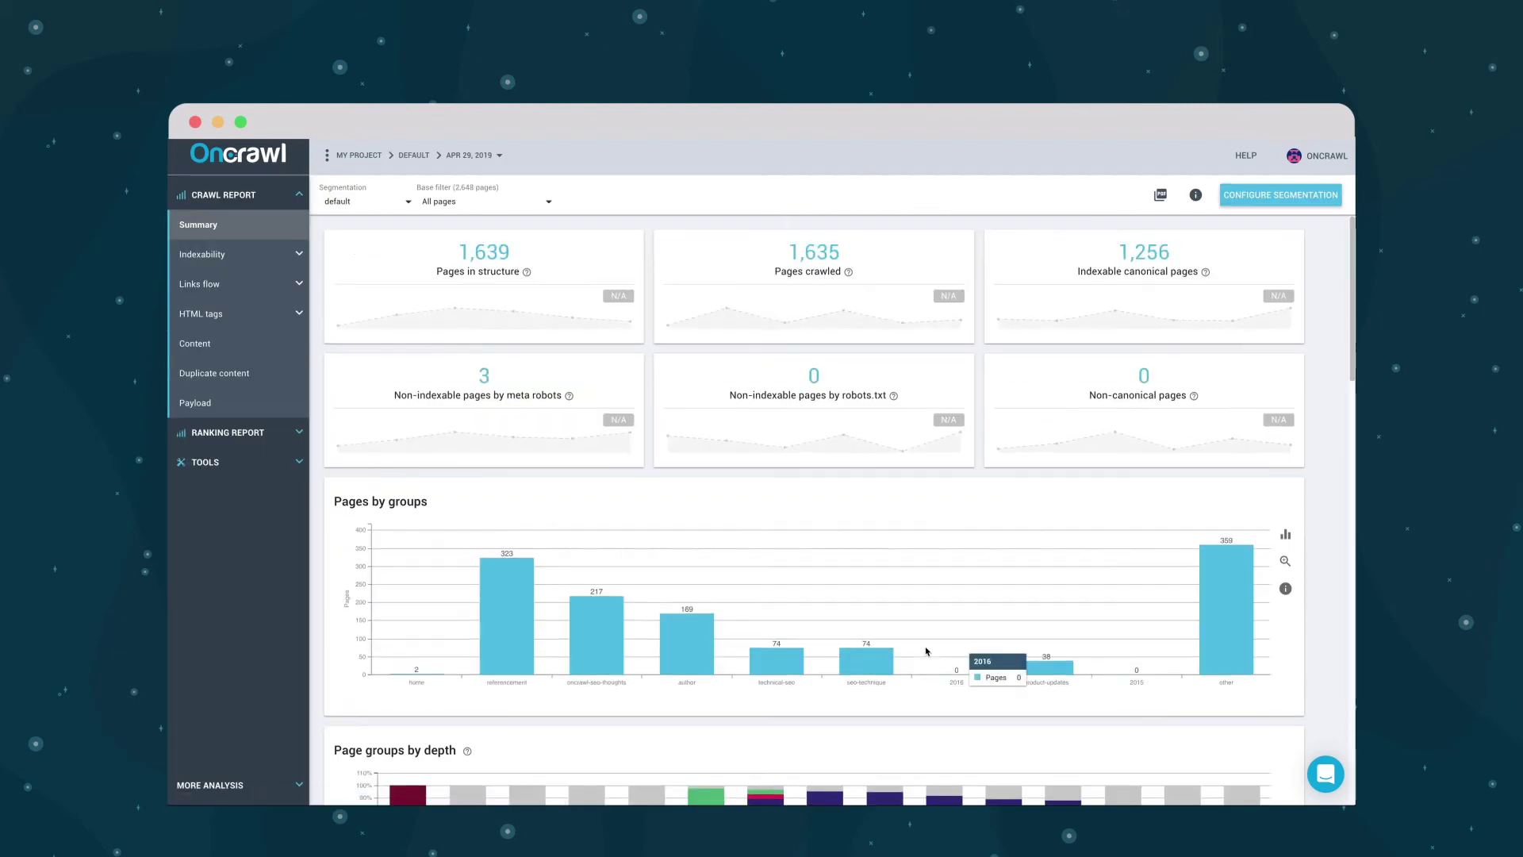
pyautogui.scroll(-2, 926, 651)
pyautogui.scroll(-1, 925, 651)
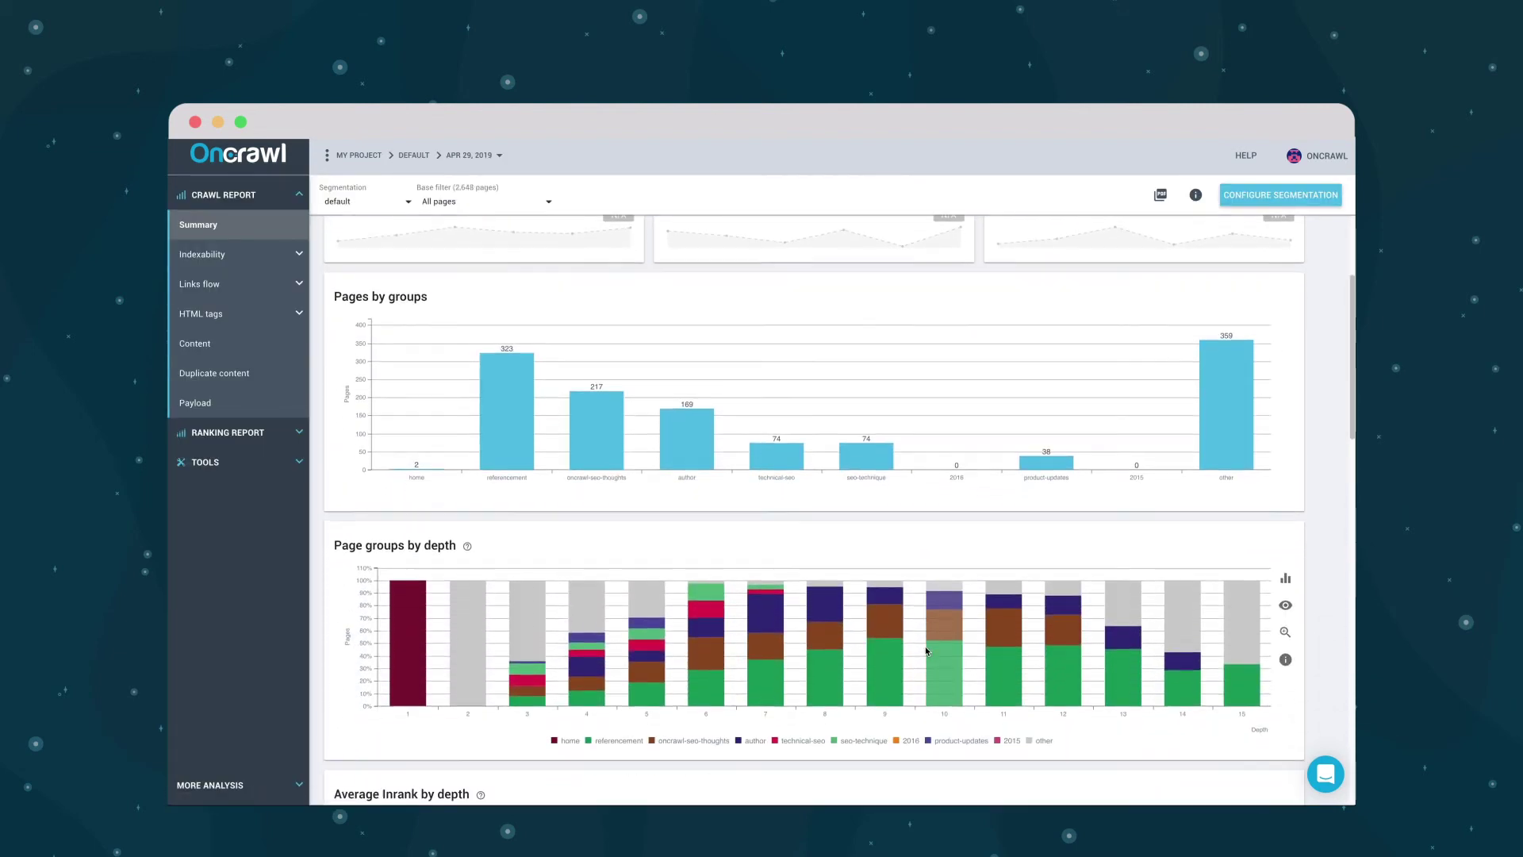
# Step: Apply the Rank segmentation to the charts with the base filter set to Pos2-3
pyautogui.click(359, 203)
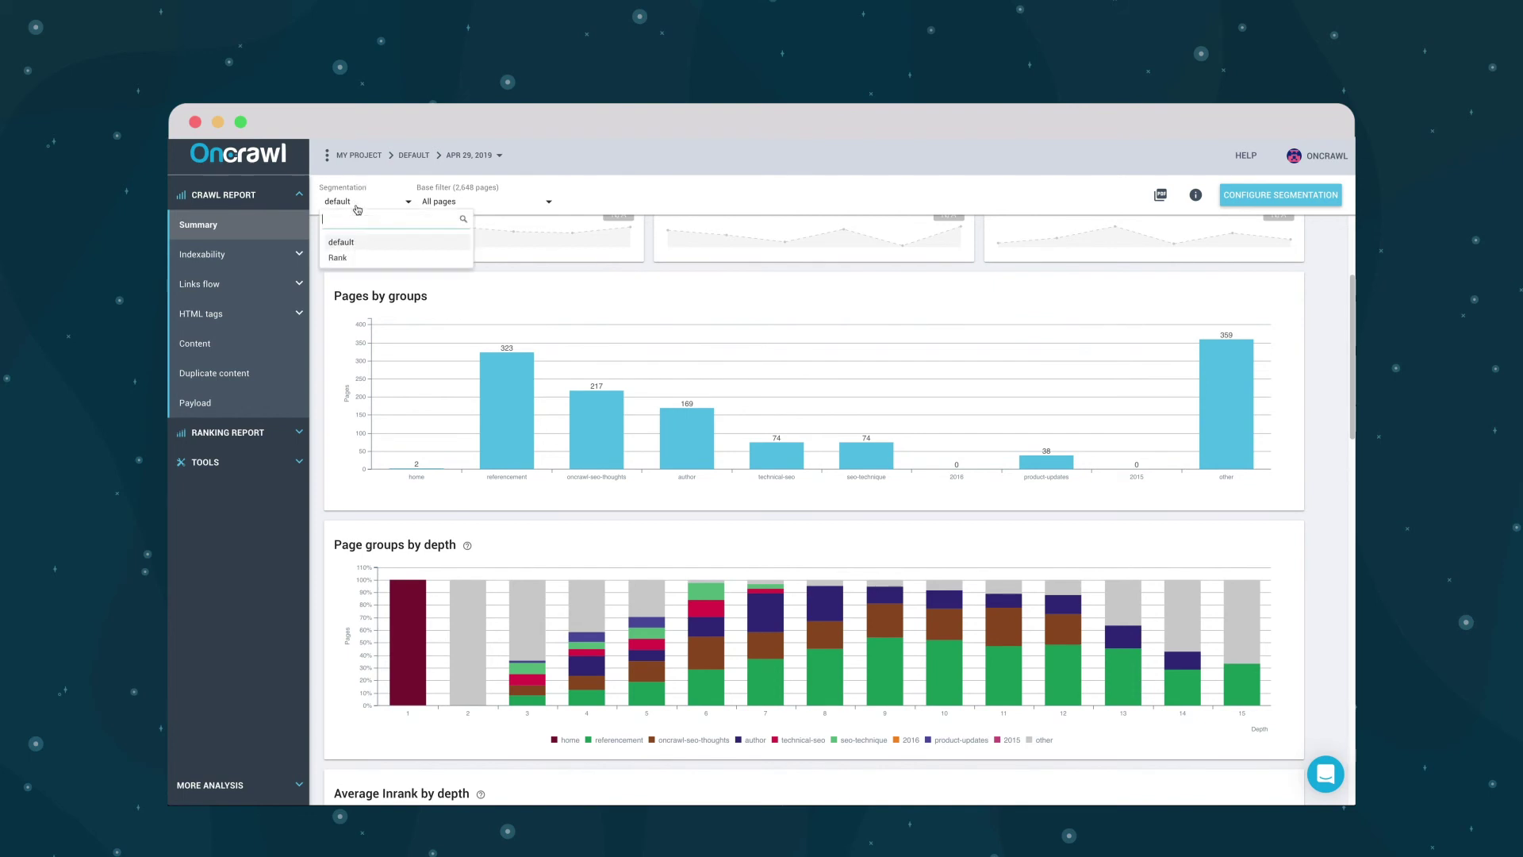
pyautogui.click(338, 257)
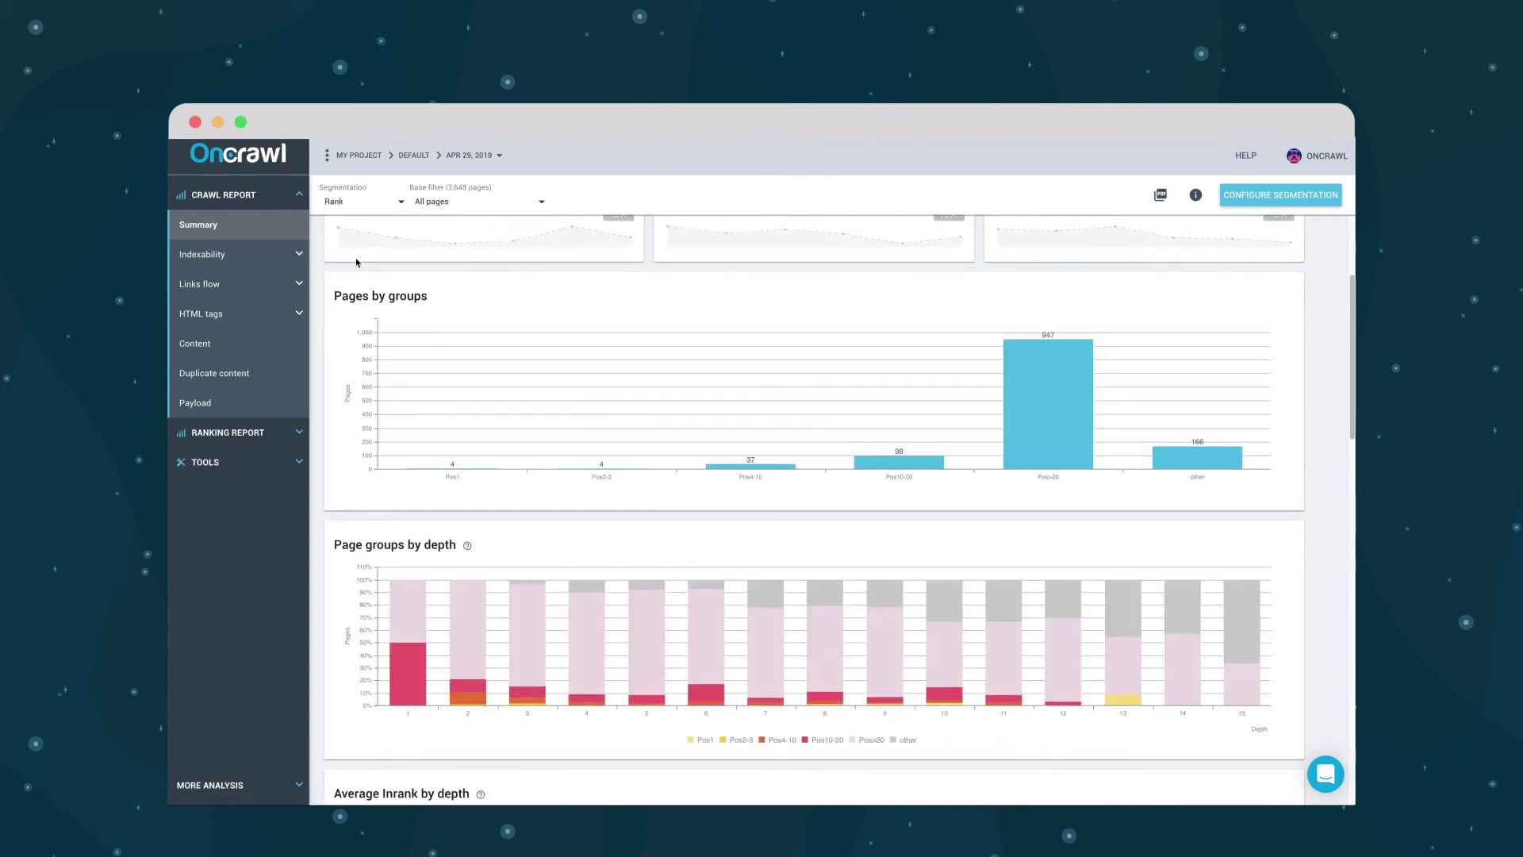
pyautogui.click(432, 202)
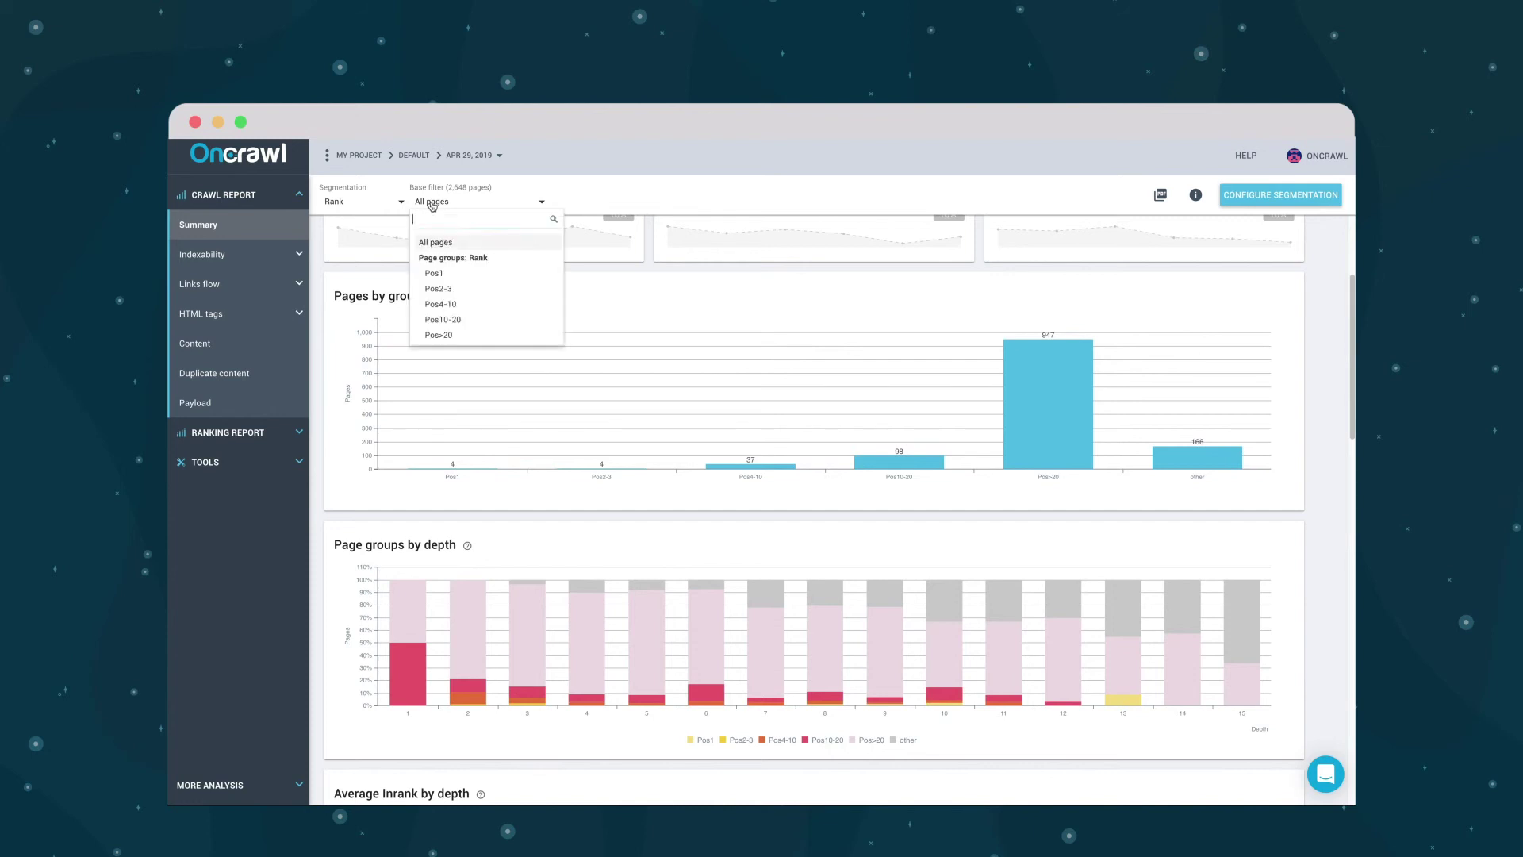
pyautogui.click(449, 288)
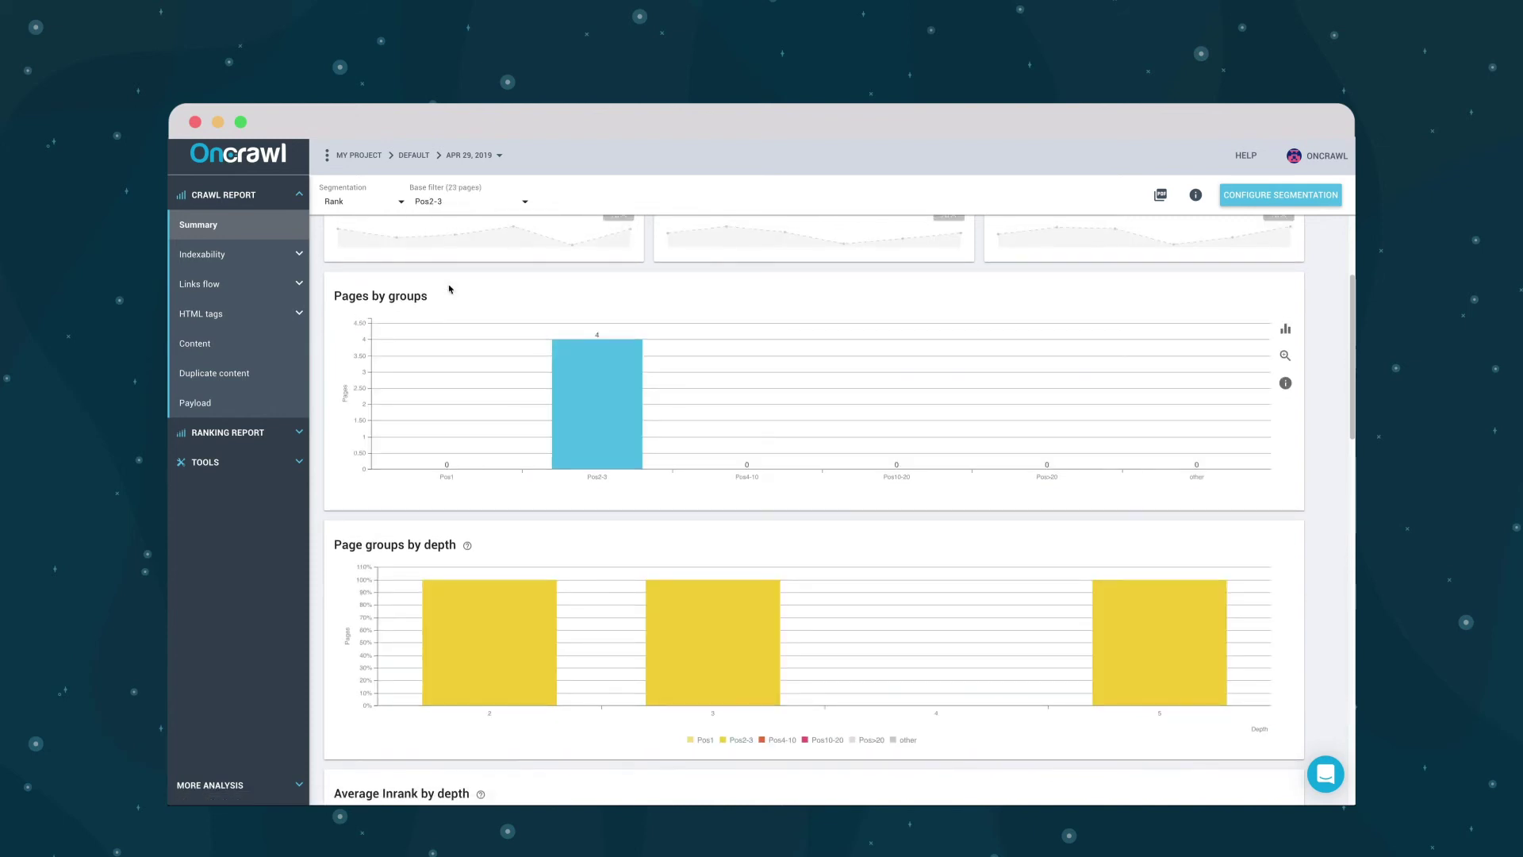